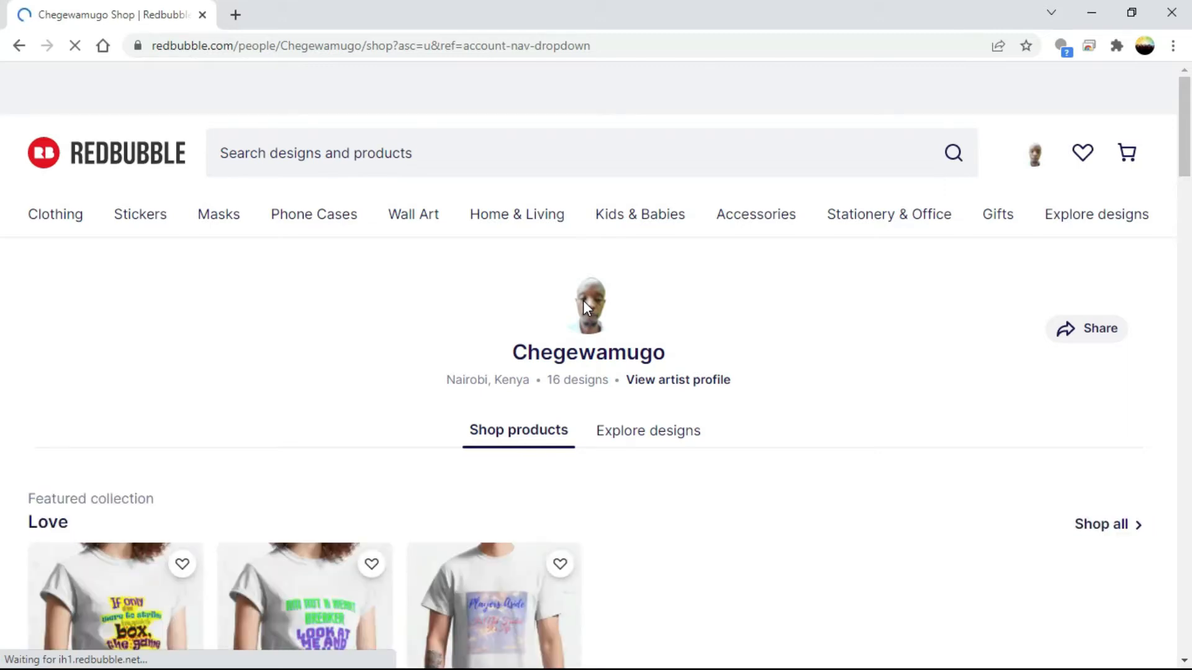
# Step: Open the account settings page at its Cover image section
pyautogui.moveTo(473, 204)
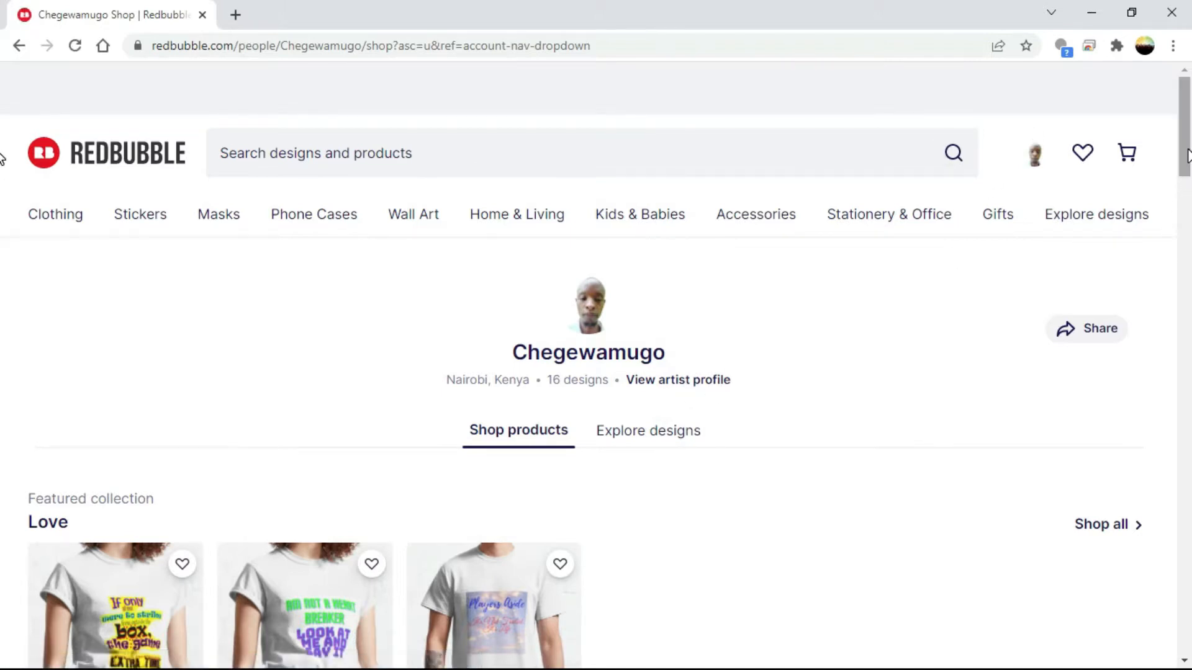
pyautogui.moveTo(1187, 155); pyautogui.dragTo(1182, 125)
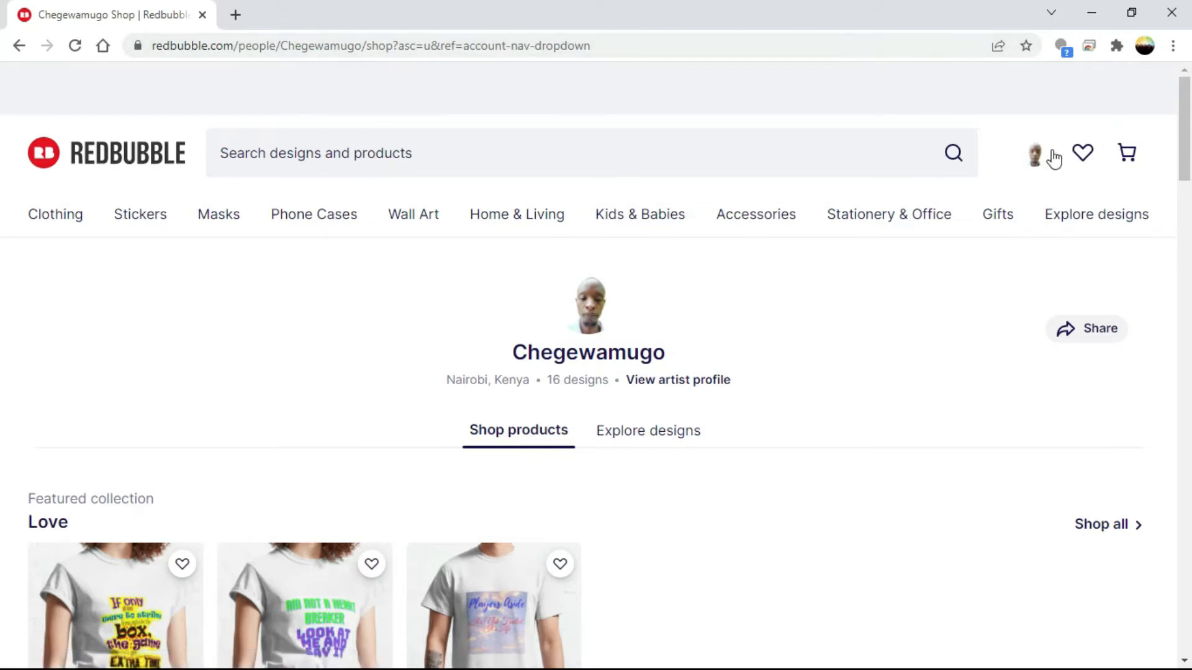
pyautogui.click(1043, 169)
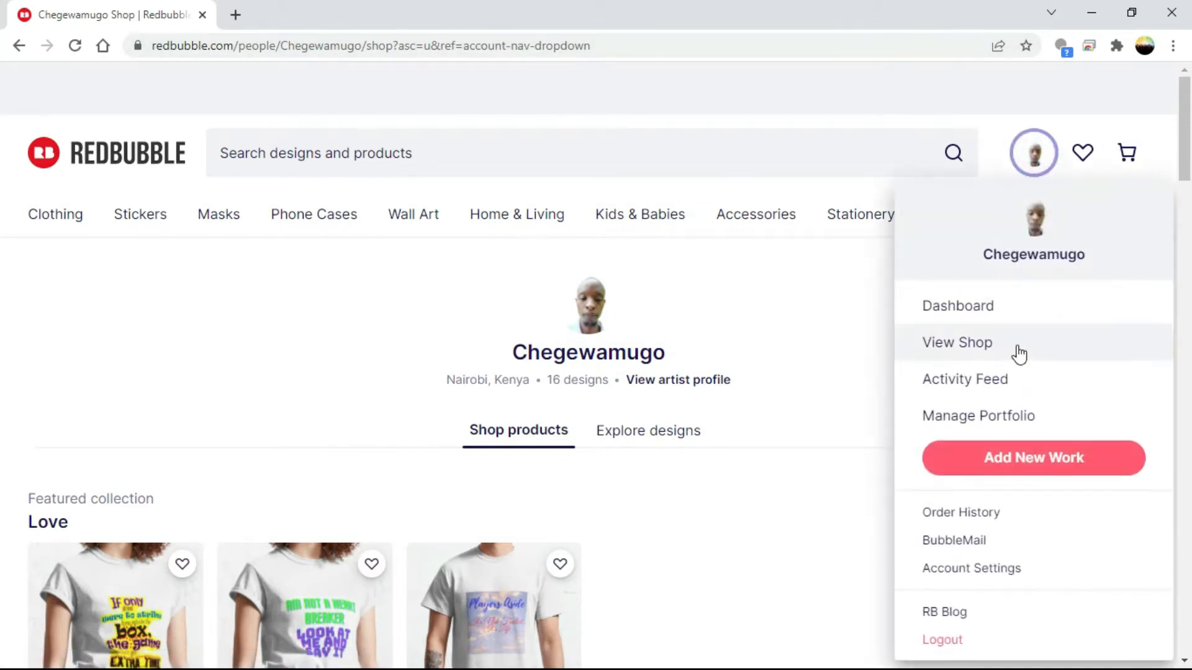
pyautogui.click(962, 578)
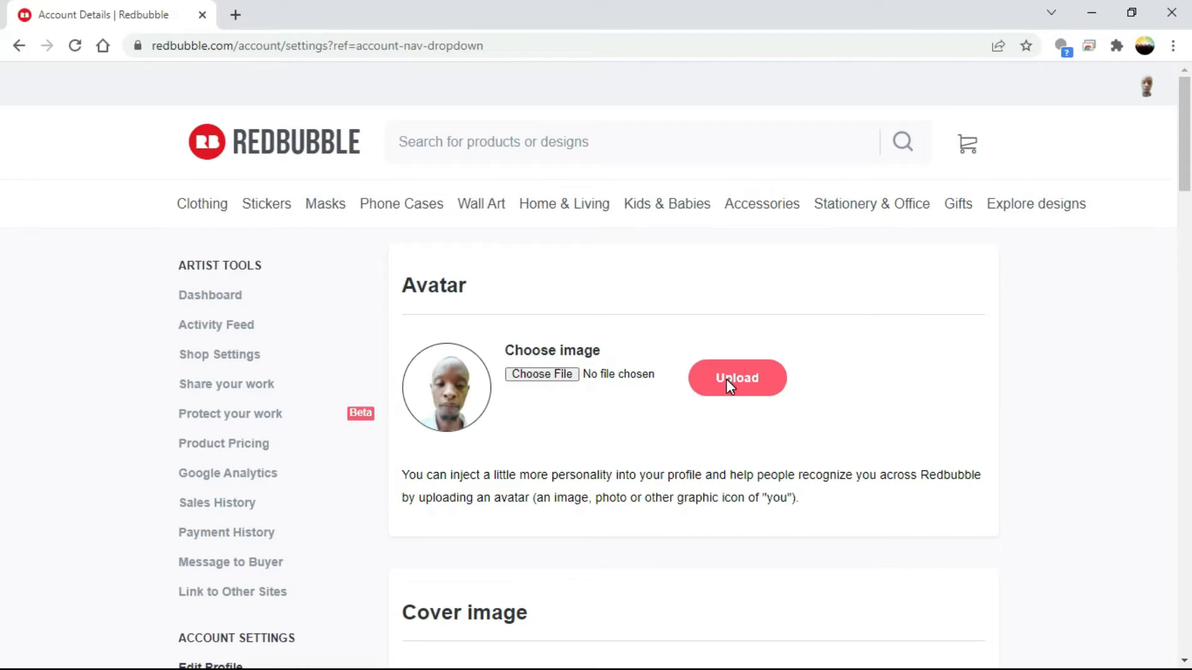
pyautogui.moveTo(1185, 151); pyautogui.dragTo(1160, 232)
pyautogui.click(454, 269)
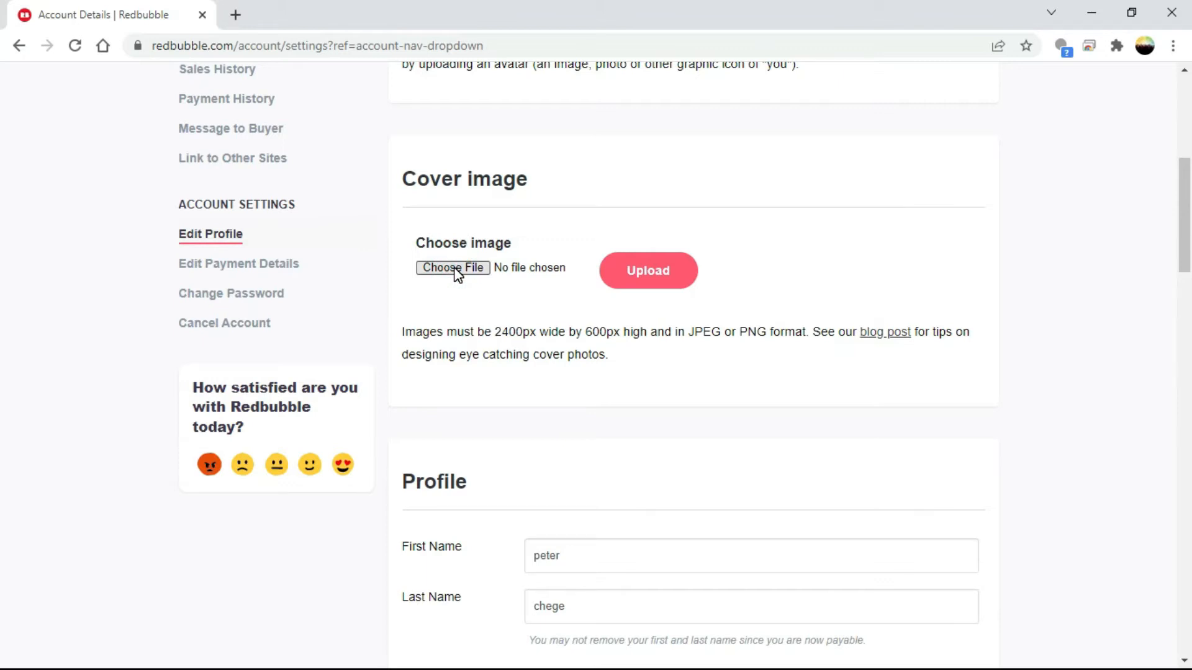
pyautogui.click(455, 270)
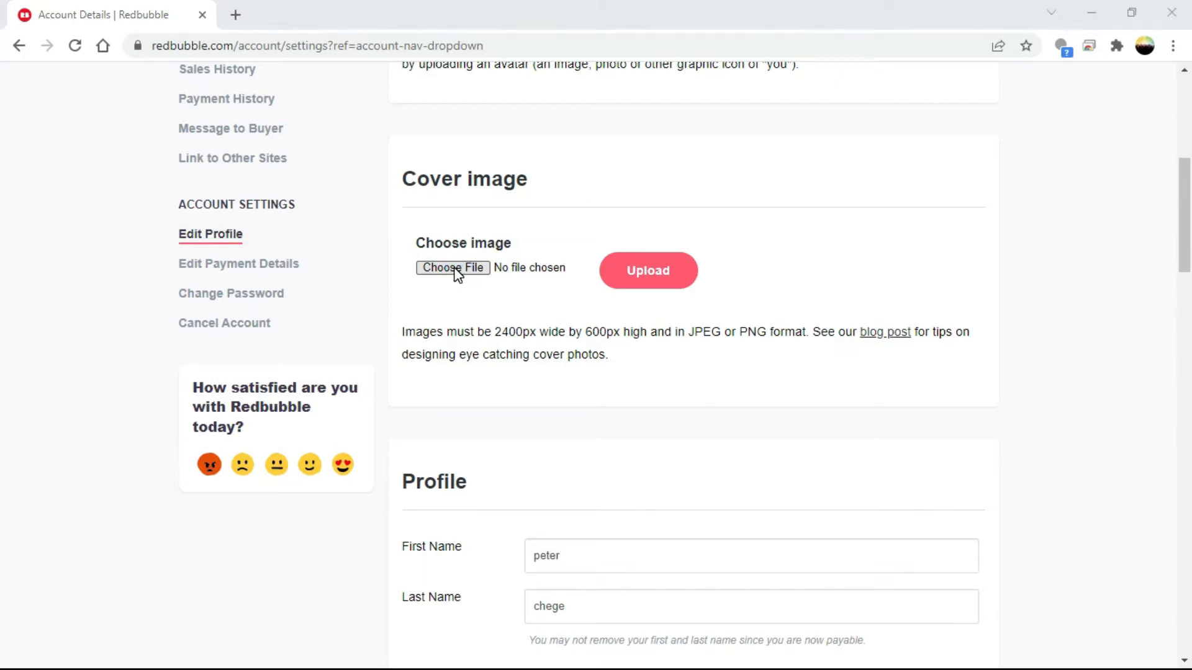
pyautogui.click(456, 272)
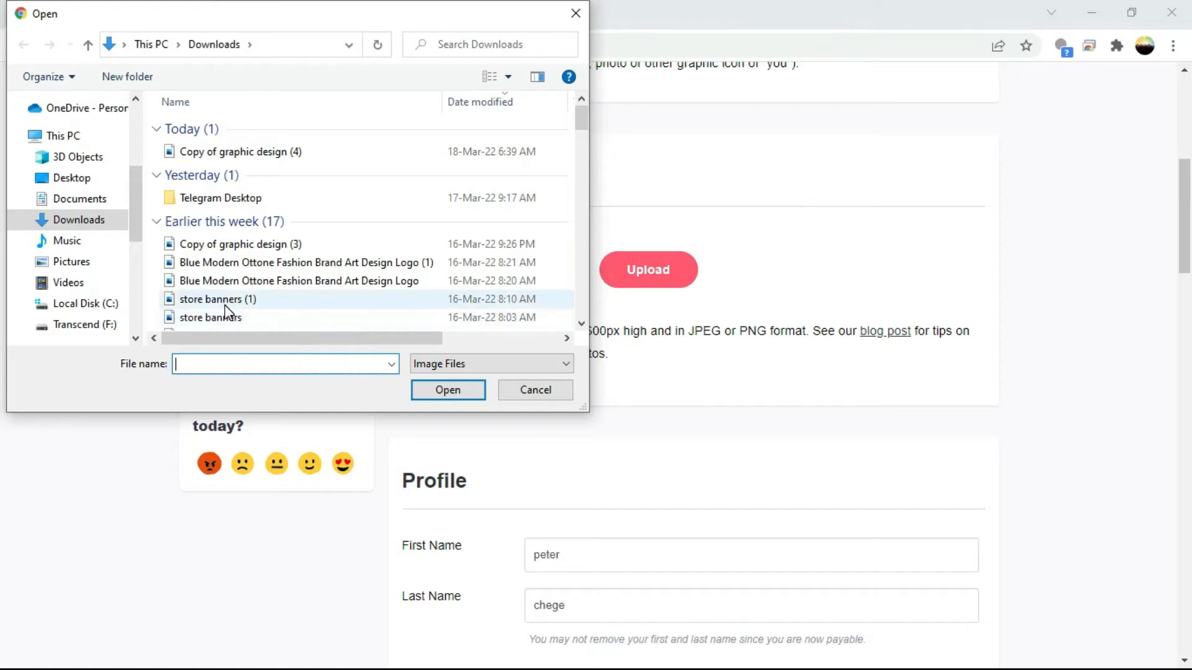
pyautogui.click(579, 9)
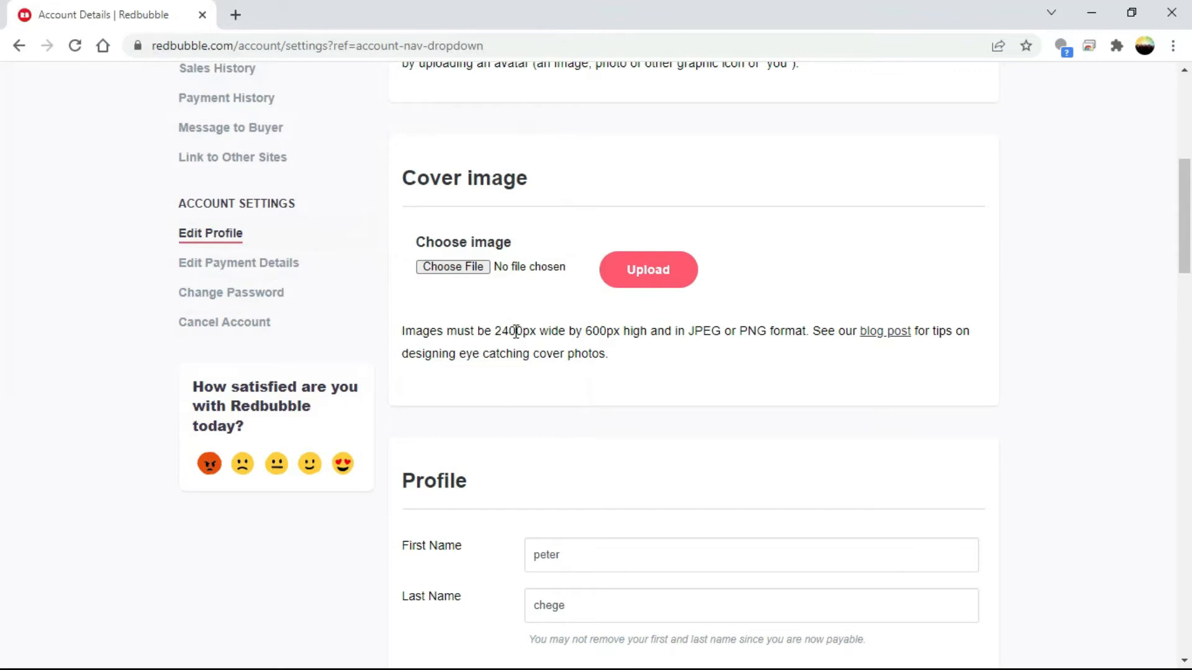
# Step: Check the required cover image size, open imageresizer.com in a new tab and load the original store banners image from Downloads
pyautogui.moveTo(496, 330); pyautogui.dragTo(606, 333)
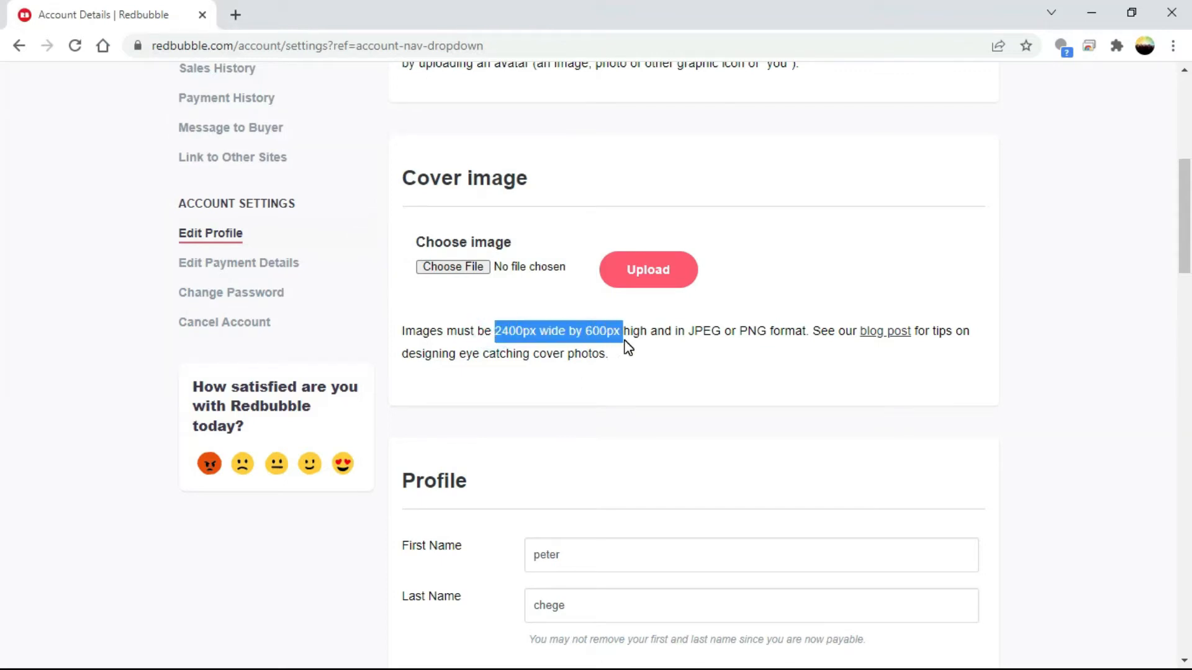
pyautogui.click(235, 14)
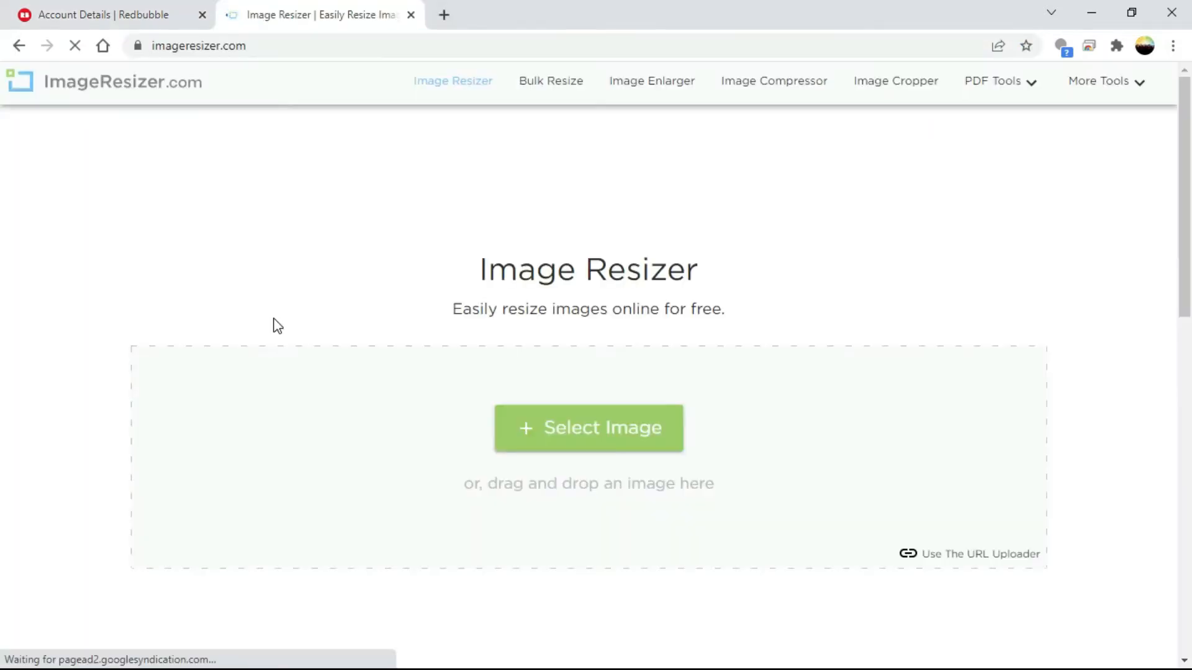
pyautogui.click(530, 415)
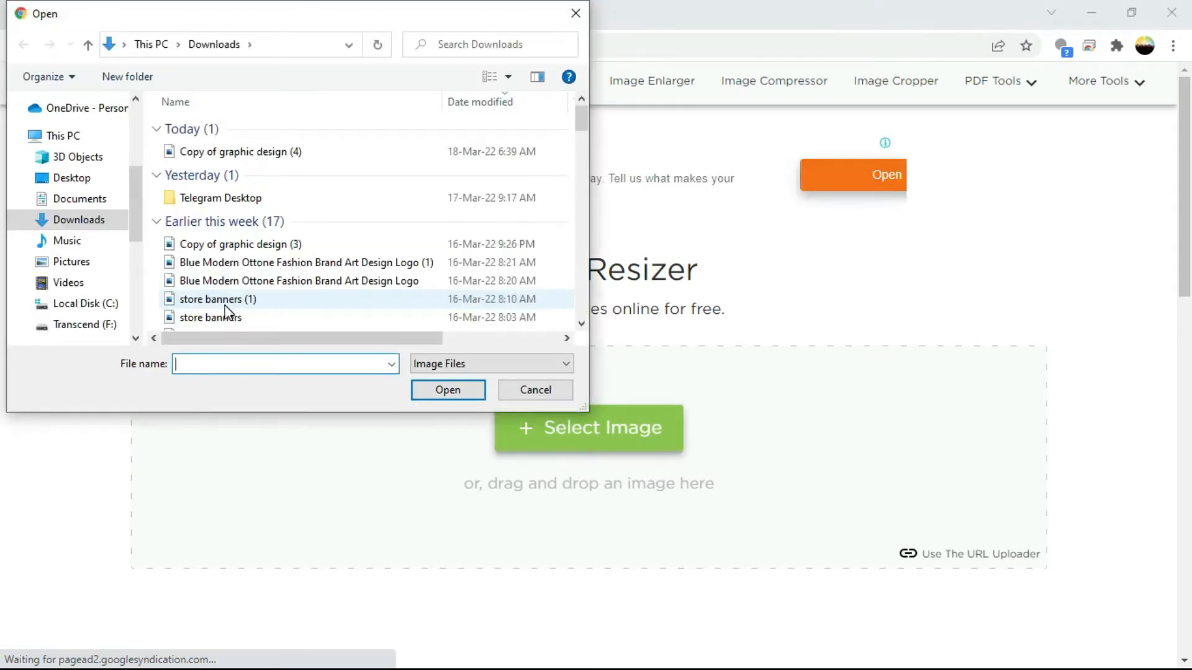
pyautogui.doubleClick(223, 318)
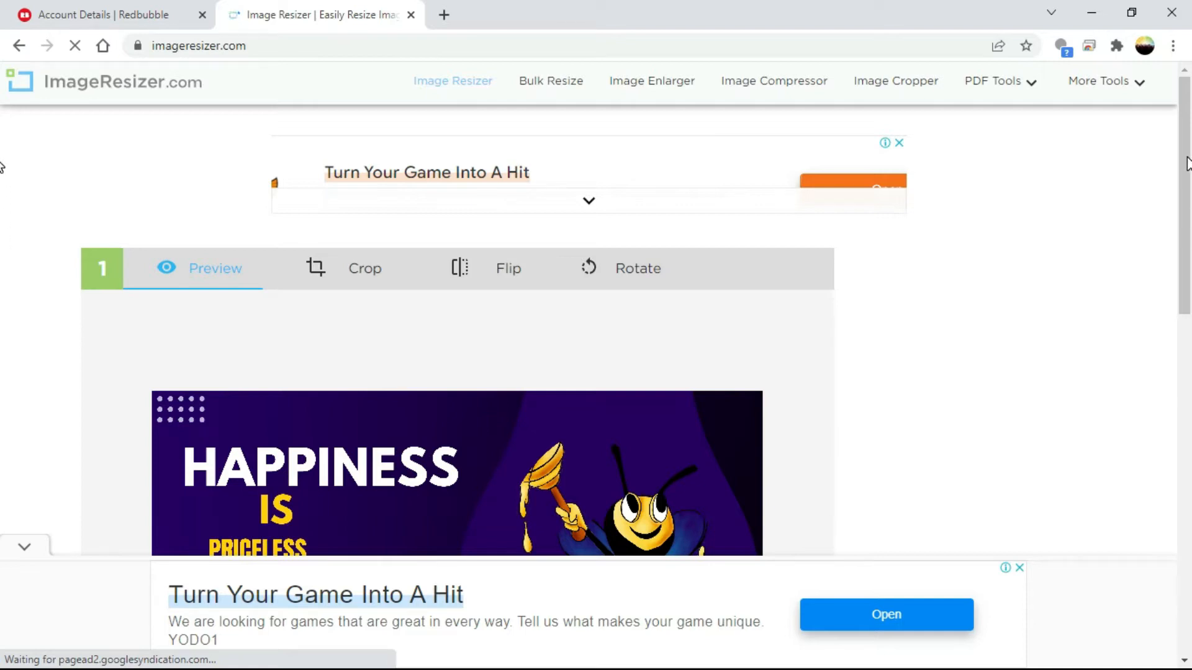
# Step: Set the resize width of the banner to 2400 pixels, as required for the Redbubble cover image
pyautogui.moveTo(1186, 157); pyautogui.dragTo(1156, 348)
pyautogui.click(248, 385)
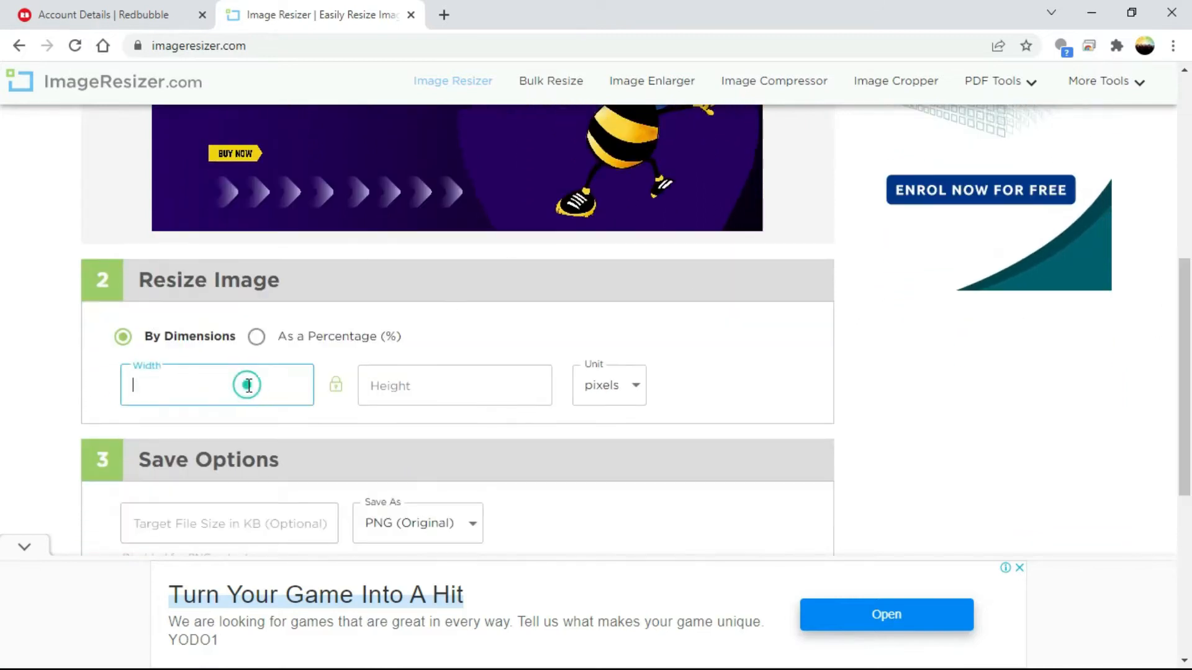
pyautogui.click(118, 20)
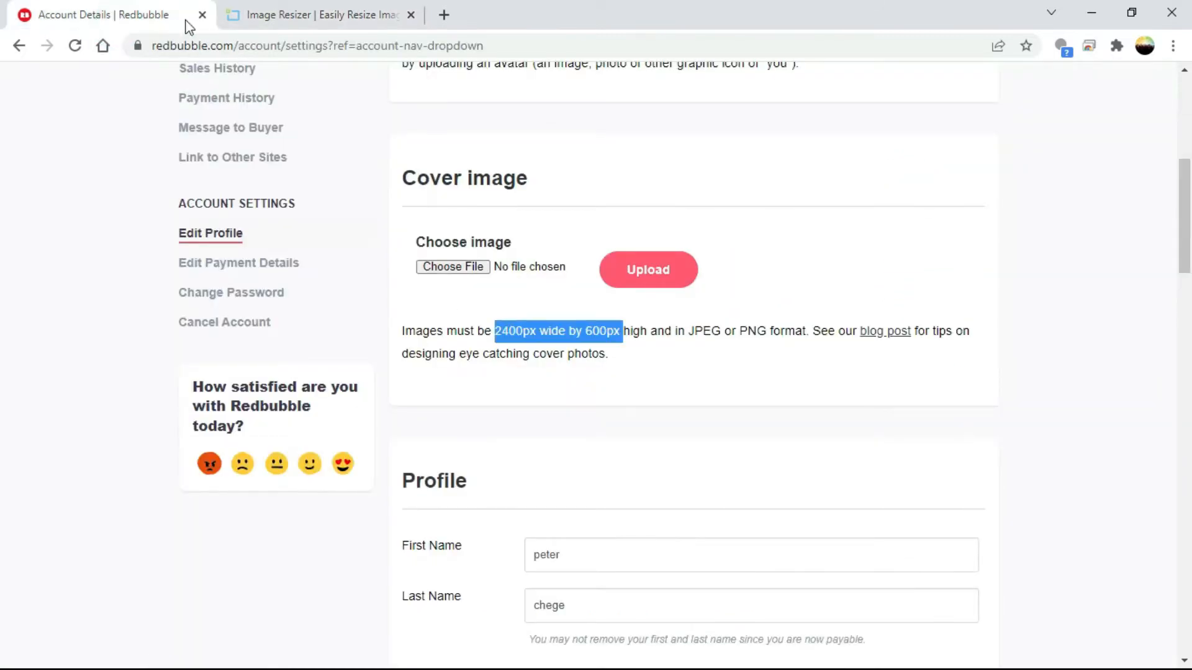
pyautogui.click(279, 23)
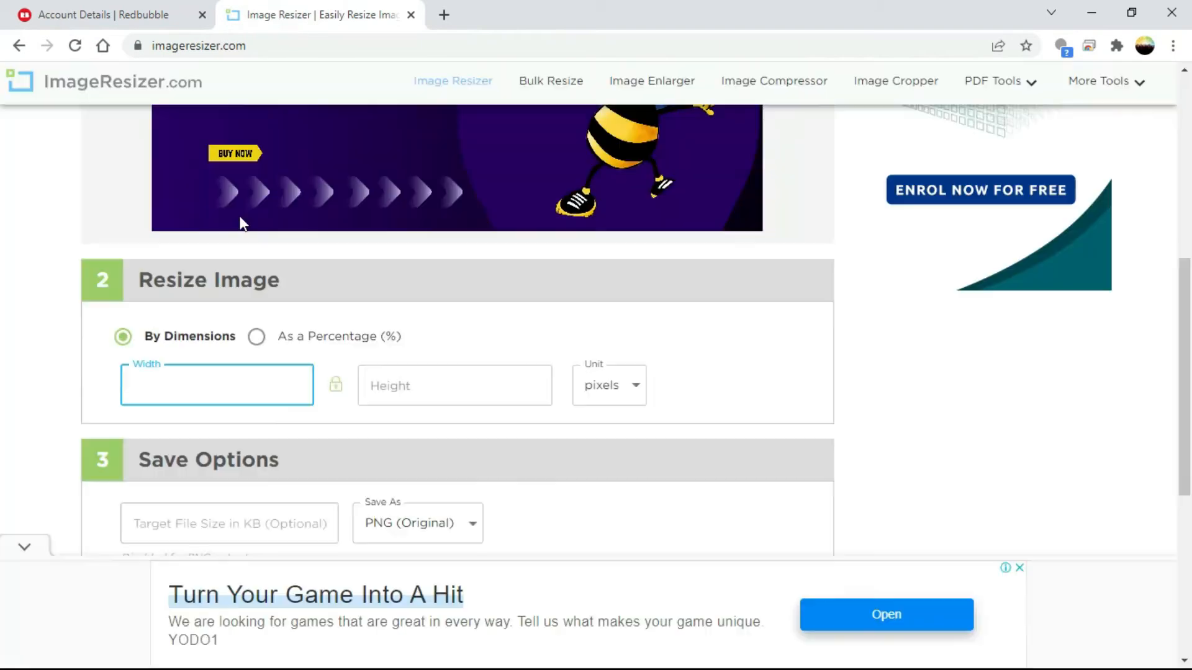
pyautogui.write('2400')
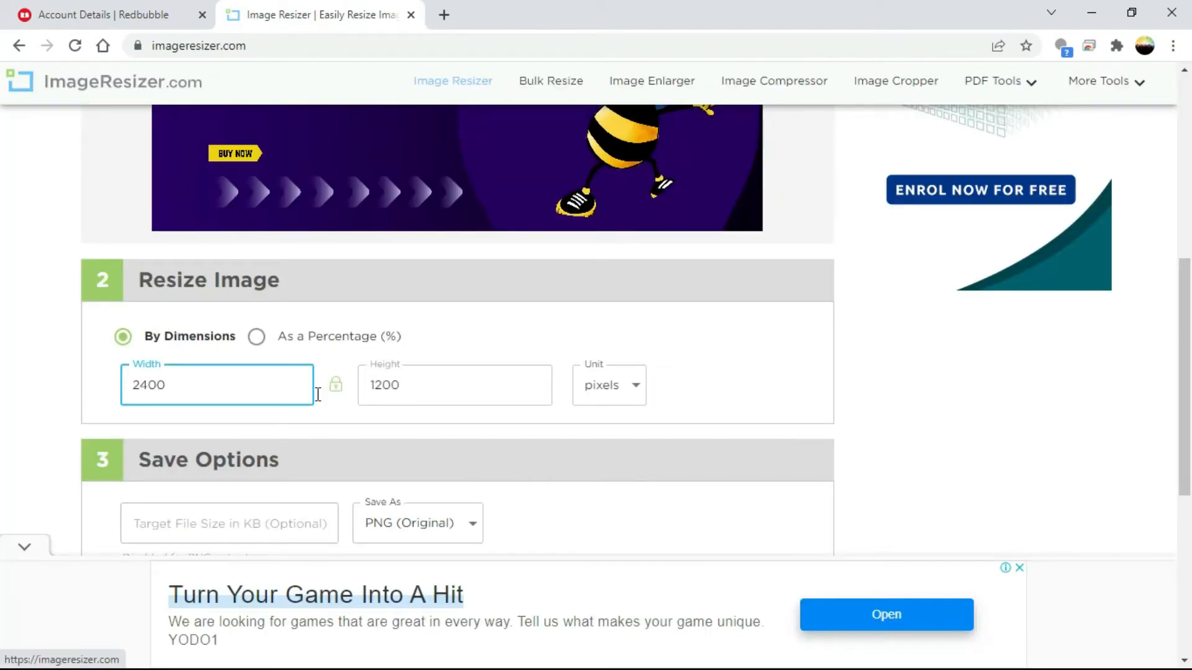
# Step: Unlock the aspect ratio and set the banner's resize height to 600 pixels
pyautogui.click(343, 395)
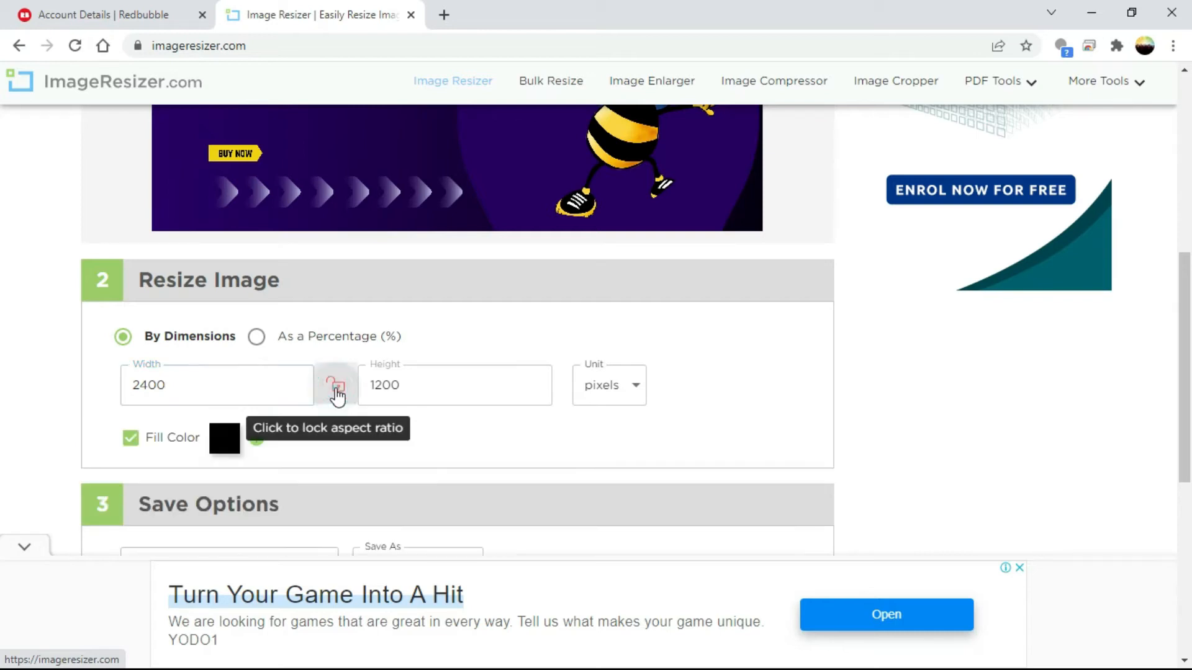
pyautogui.click(156, 25)
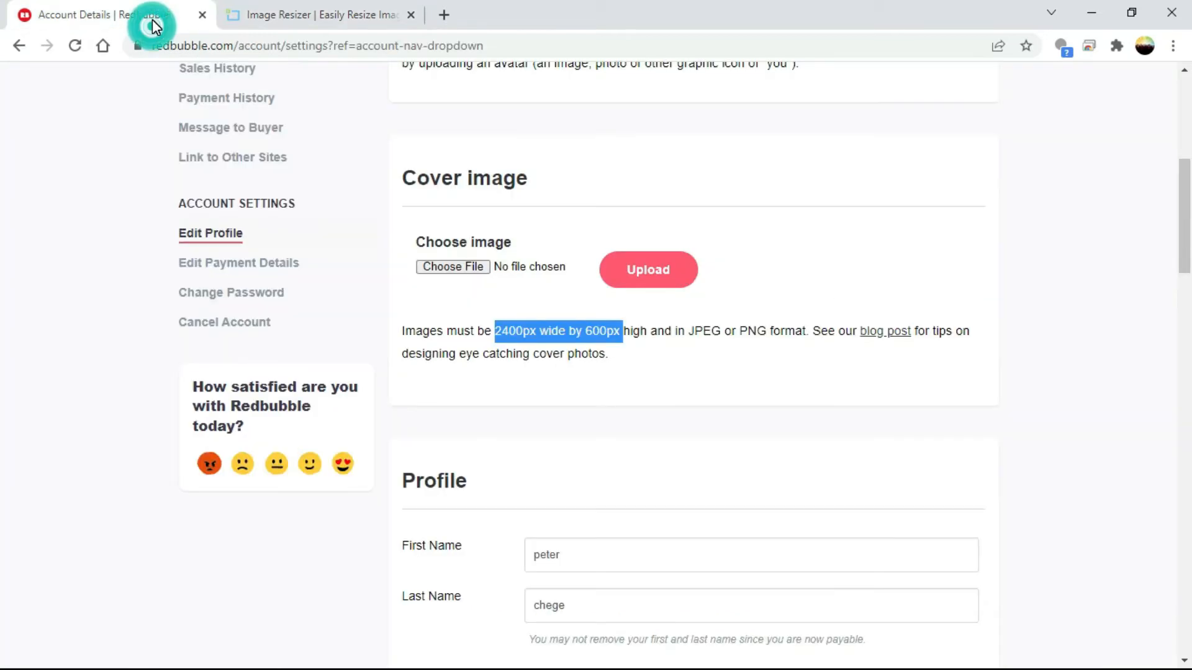
pyautogui.click(262, 20)
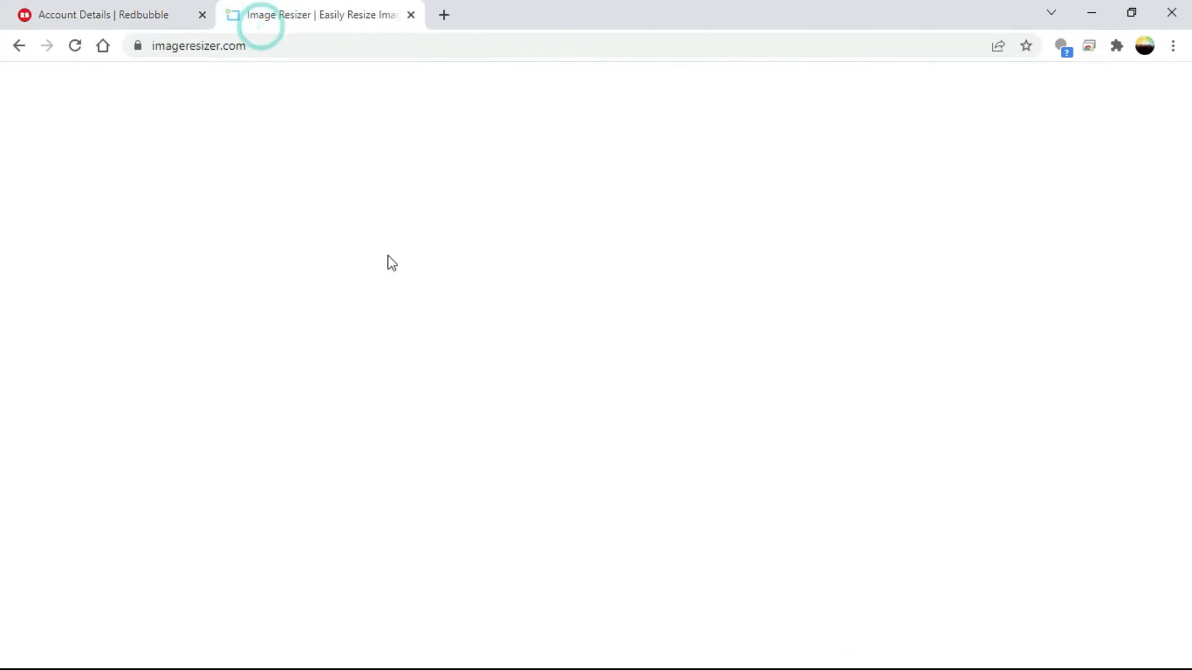
pyautogui.click(421, 391)
pyautogui.press('BackSpace')
pyautogui.press('BackSpace')
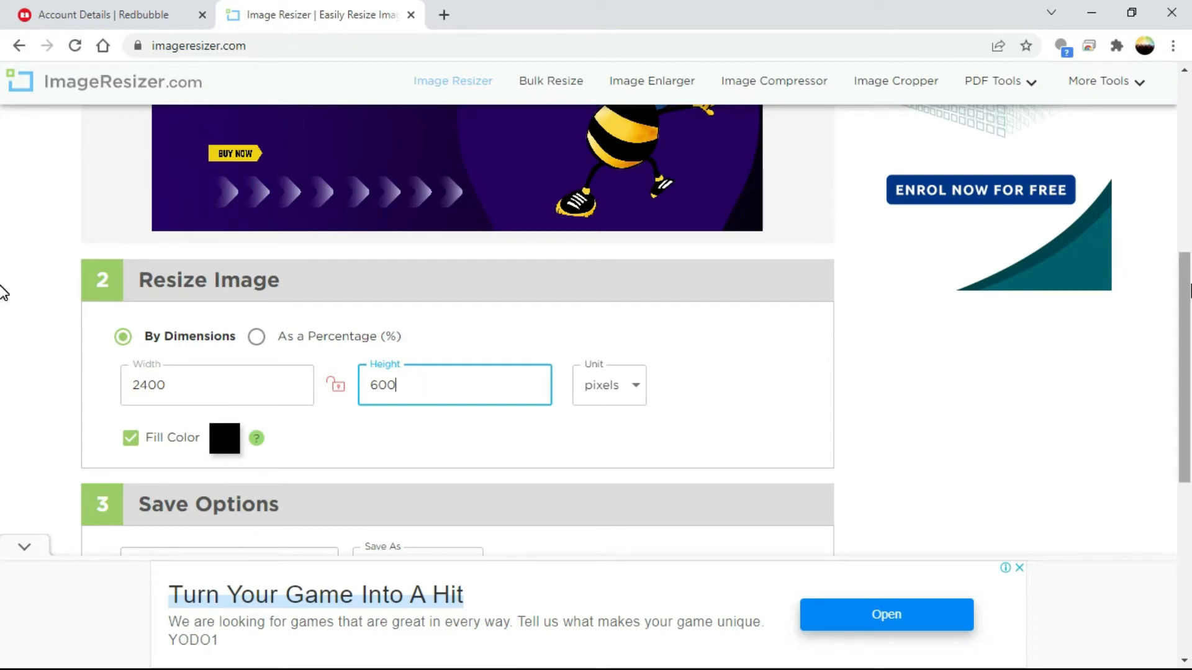
# Step: Resize the banner, download the resulting PNG and close the image resizer page
pyautogui.scroll(-3, 5, 285)
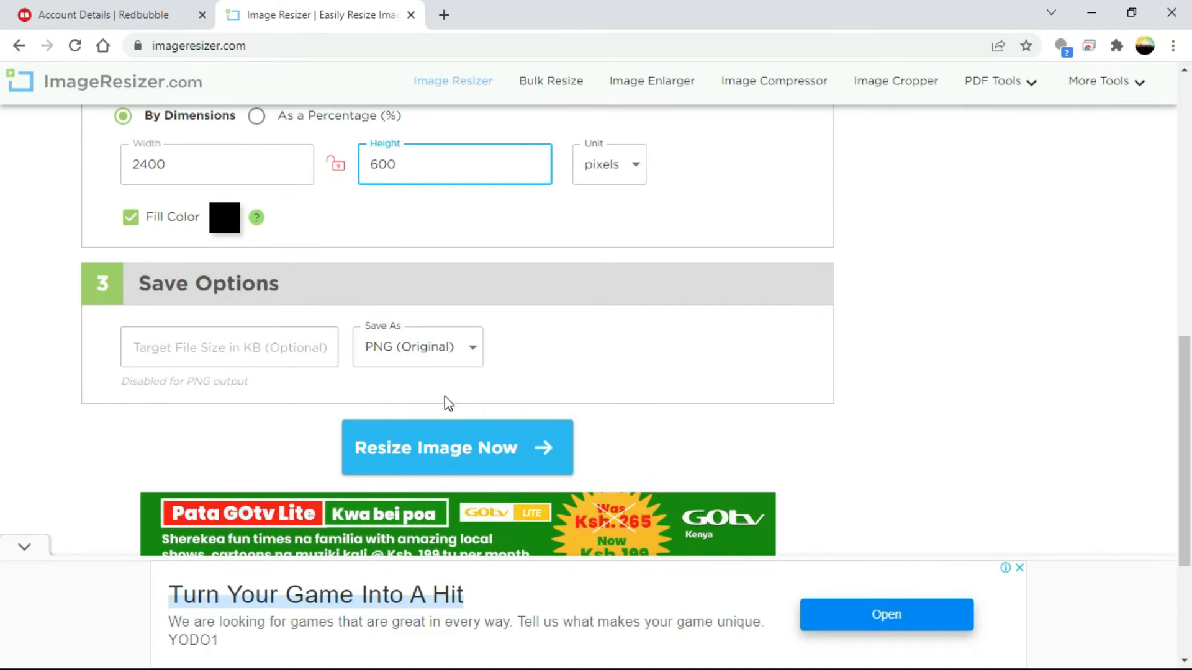
pyautogui.click(425, 445)
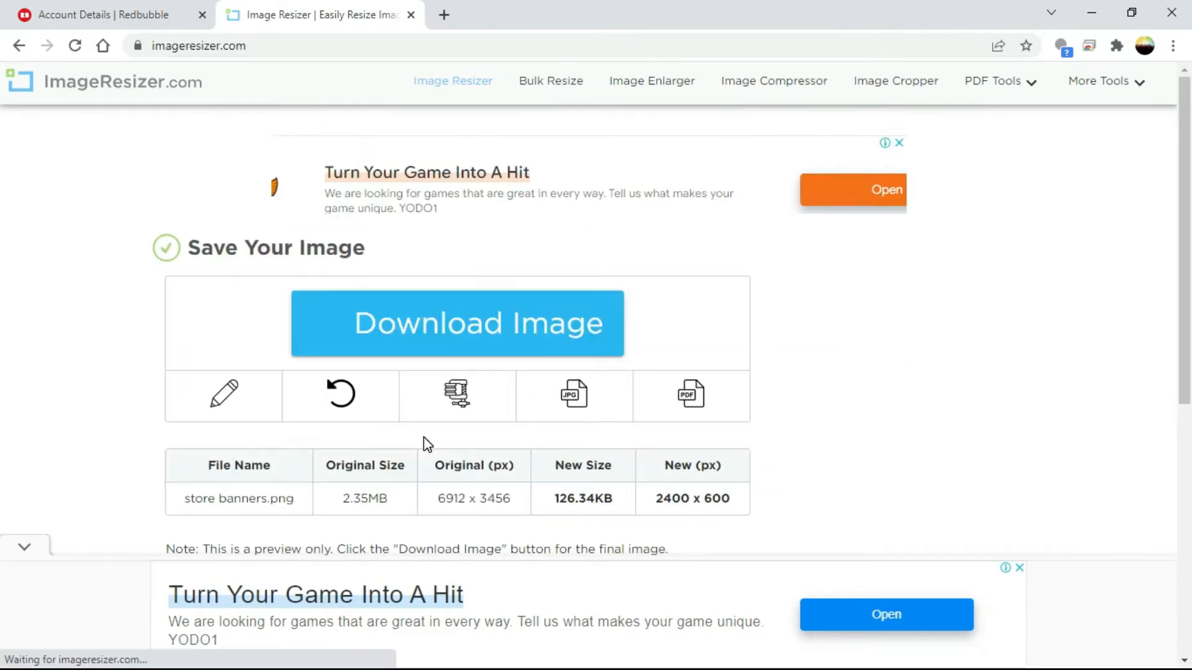
pyautogui.click(504, 328)
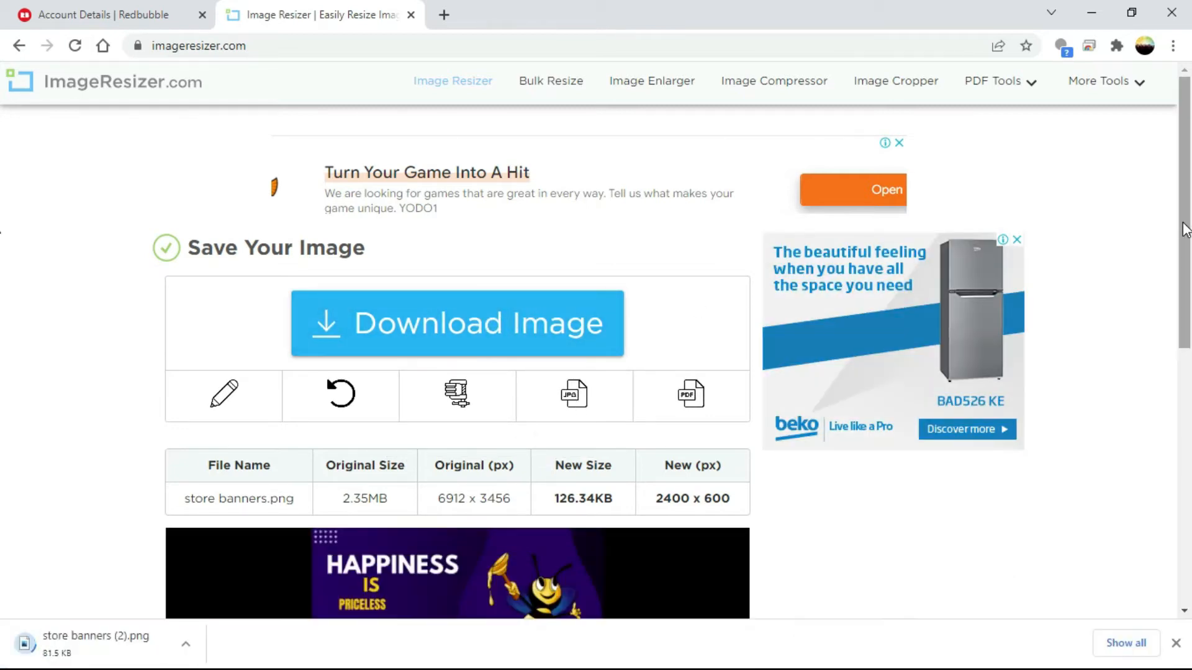
pyautogui.moveTo(1185, 224); pyautogui.dragTo(1173, 298)
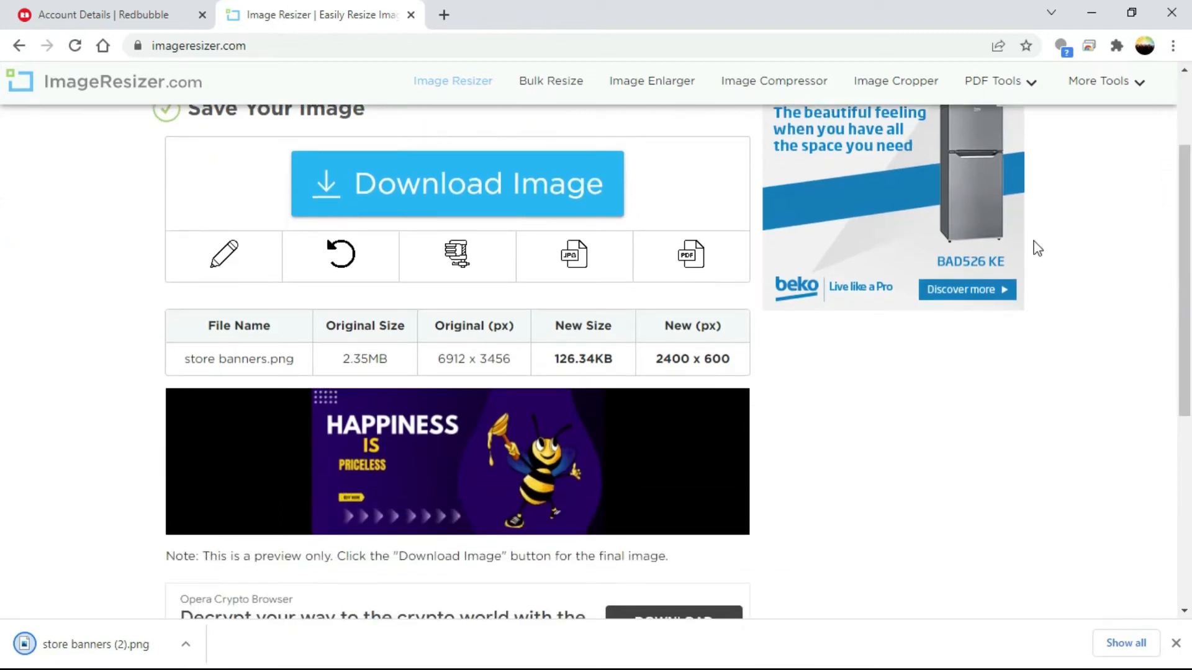
pyautogui.click(411, 15)
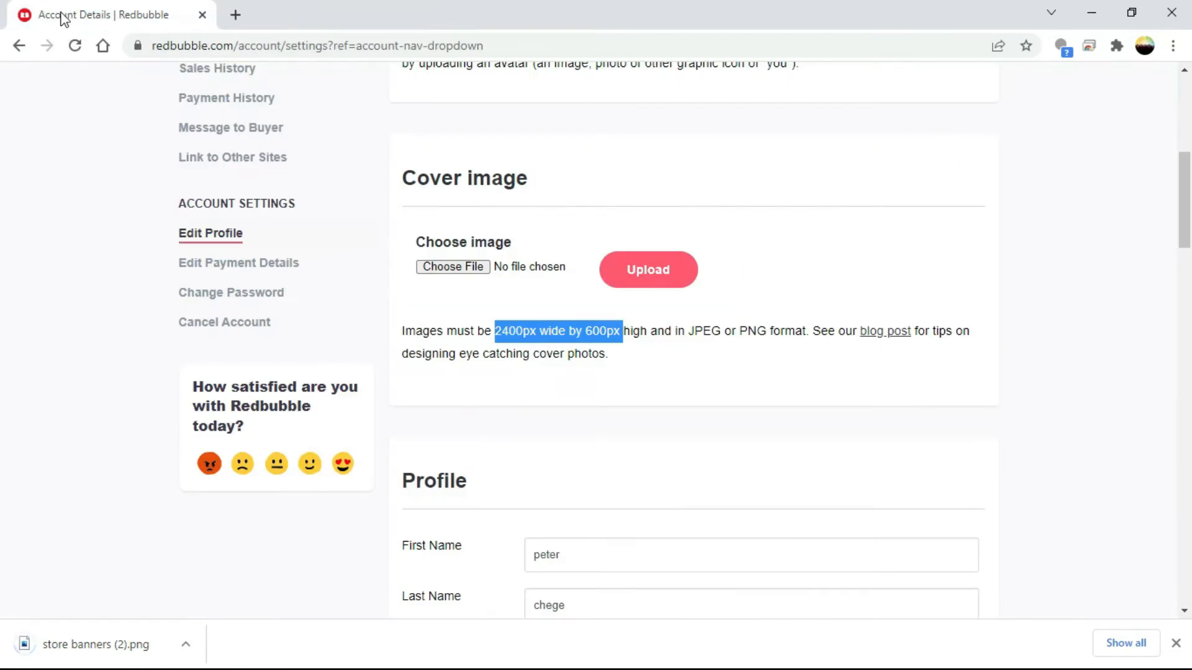
# Step: Upload store banners (2).png from Downloads as the shop's cover image and dismiss the download bar
pyautogui.click(426, 270)
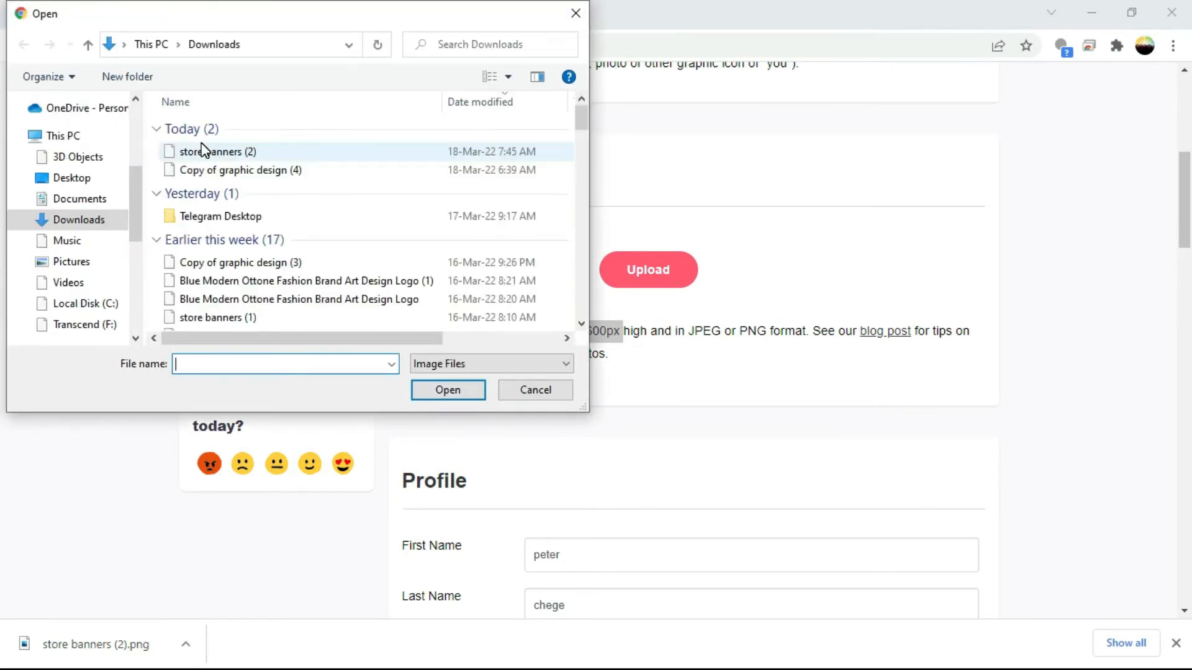
pyautogui.doubleClick(205, 153)
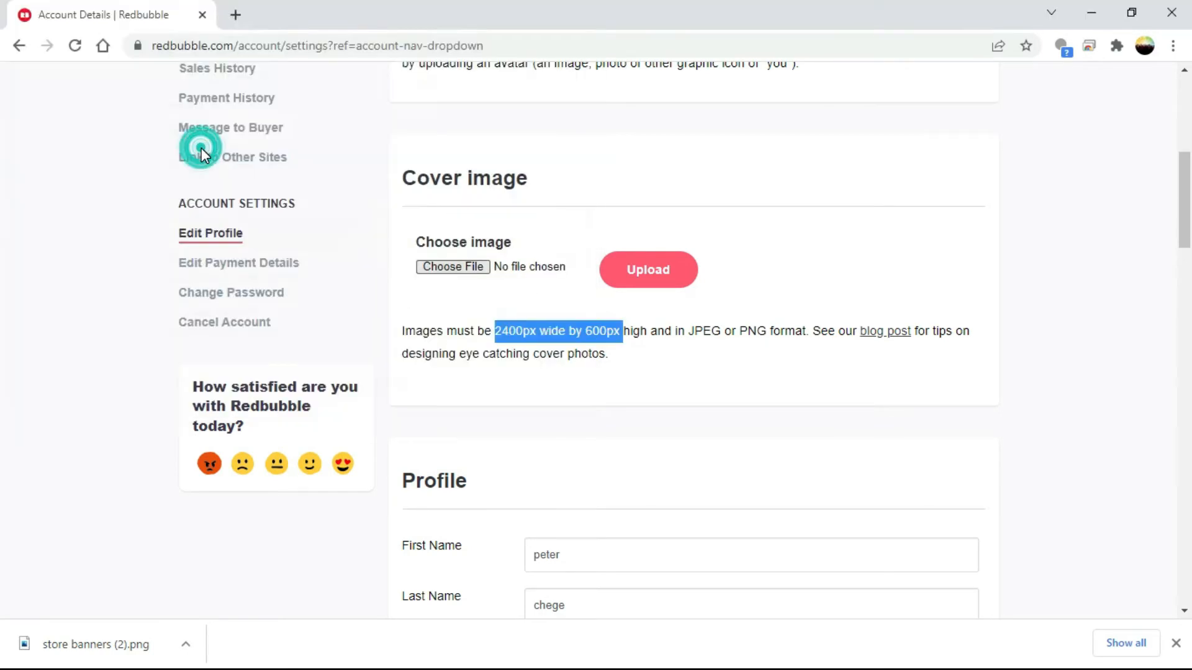
pyautogui.click(662, 272)
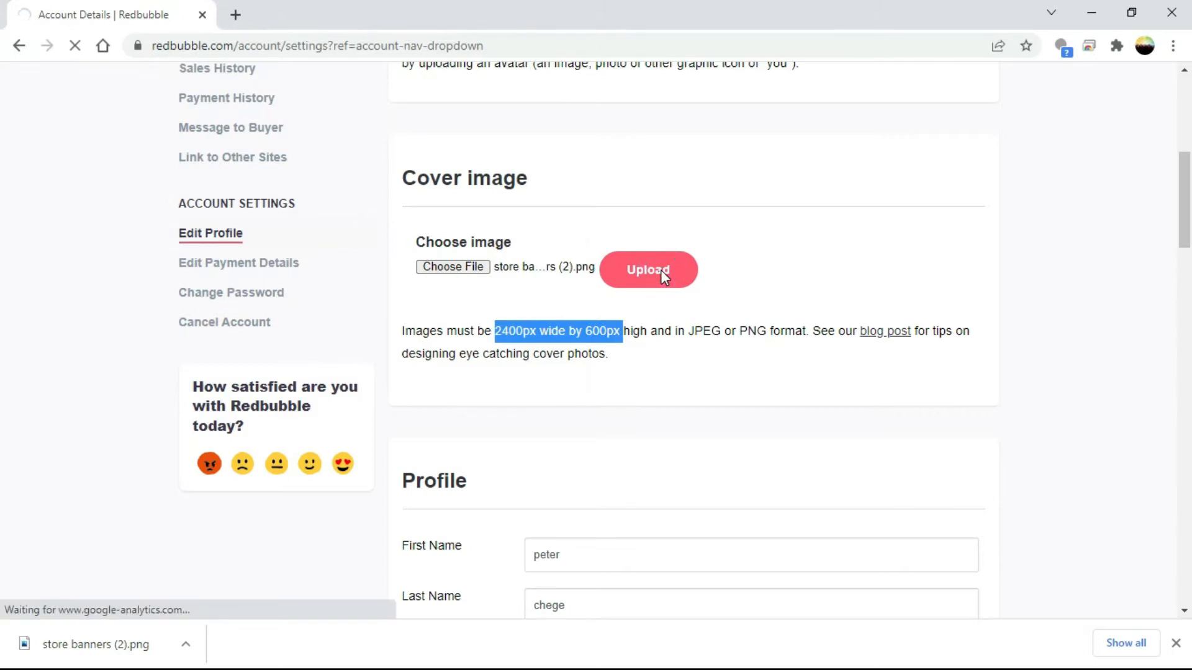
pyautogui.click(1176, 645)
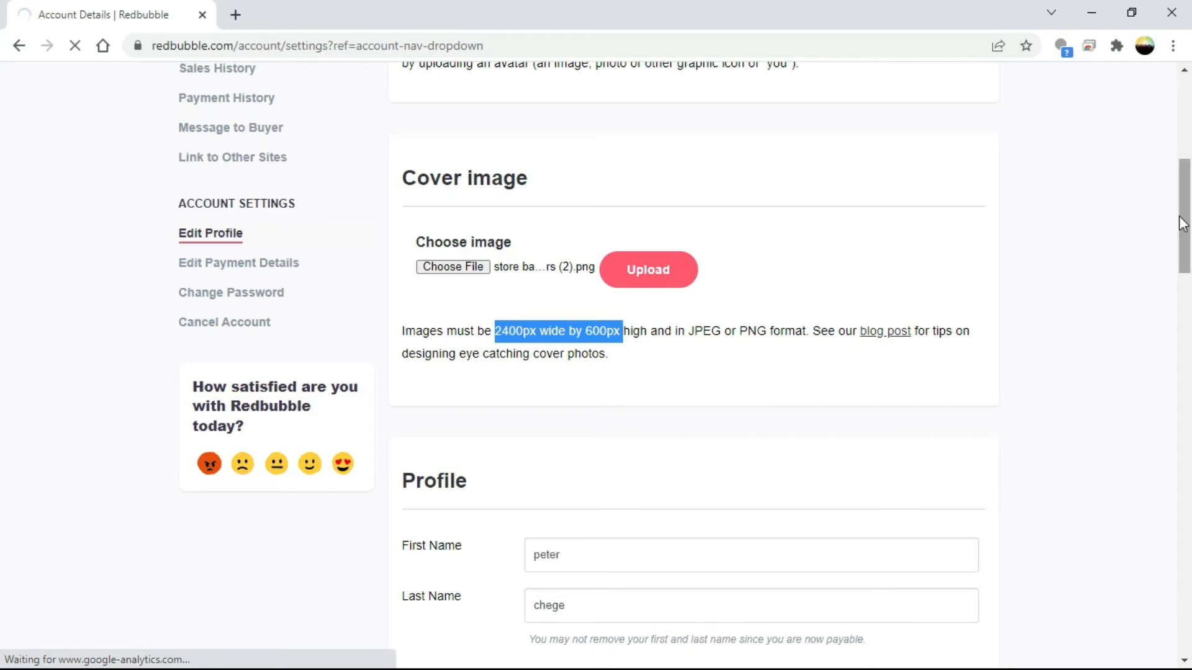
# Step: Stop users from seeing the city and country on the public profile
pyautogui.moveTo(1183, 223); pyautogui.dragTo(1182, 254)
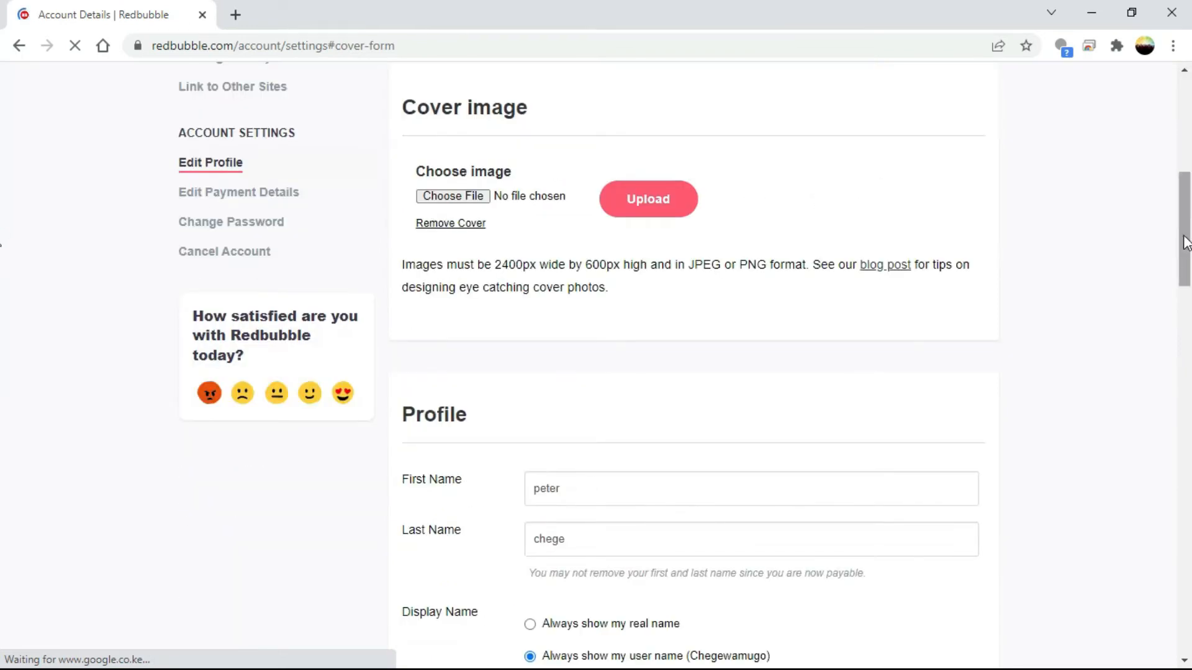
pyautogui.moveTo(1185, 243); pyautogui.dragTo(1175, 298)
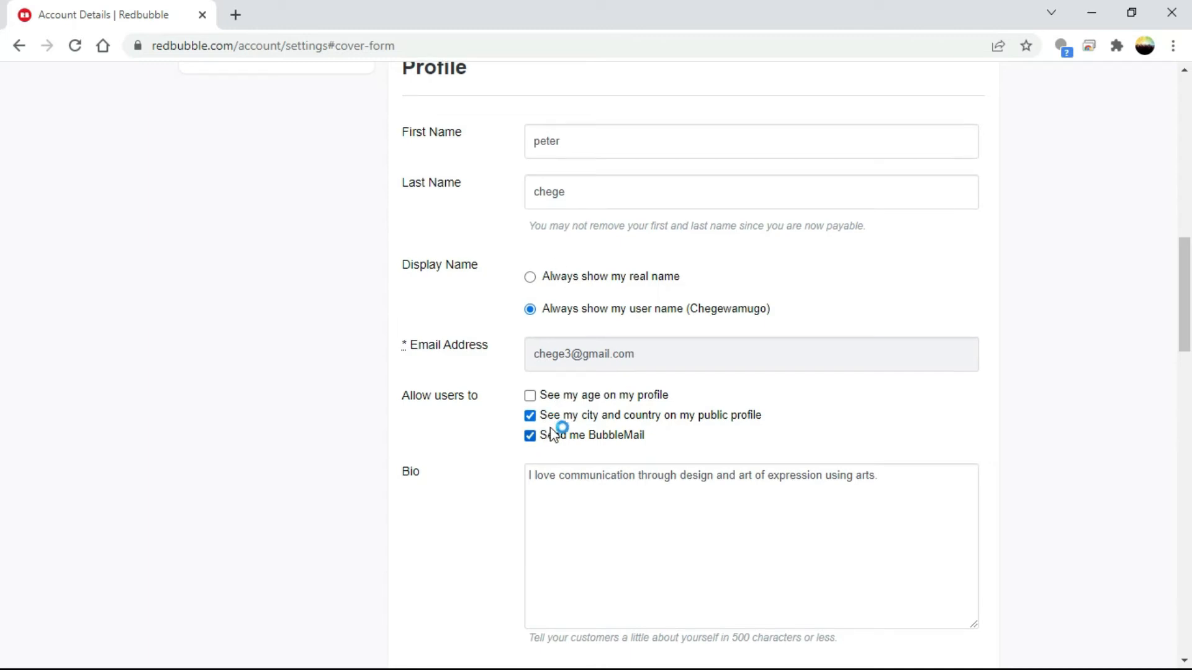
pyautogui.click(530, 415)
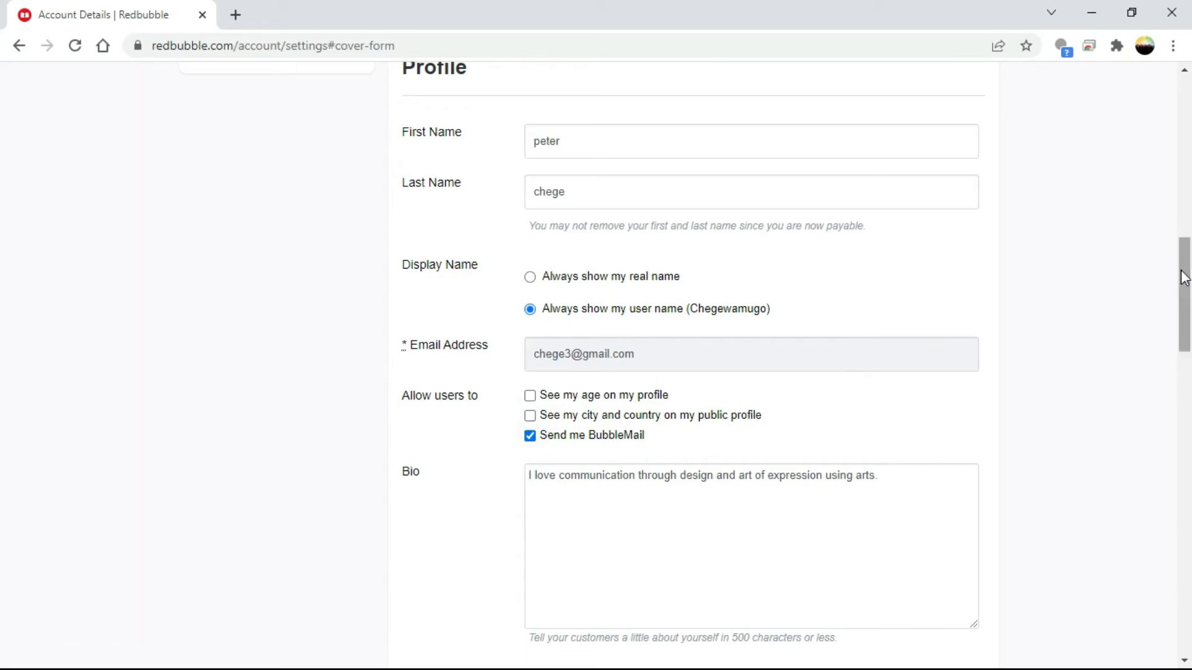
# Step: Save the profile changes, leaving the off-site marketing and image settings as they are
pyautogui.moveTo(1185, 277); pyautogui.dragTo(1111, 490)
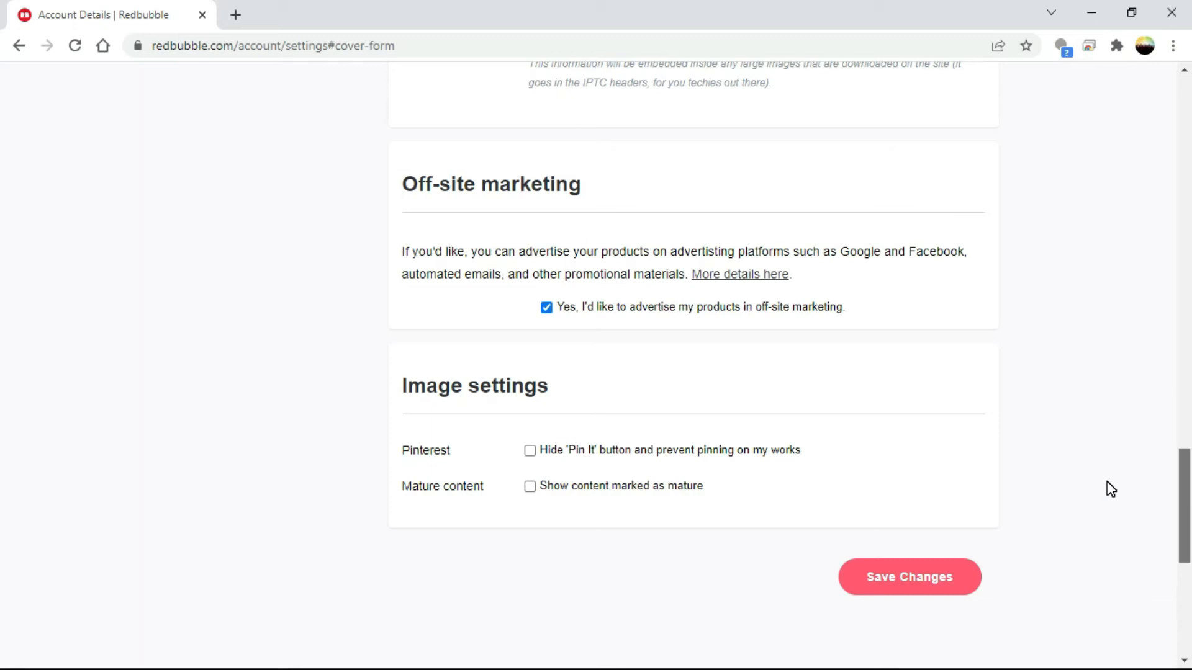
pyautogui.scroll(-1, 1111, 489)
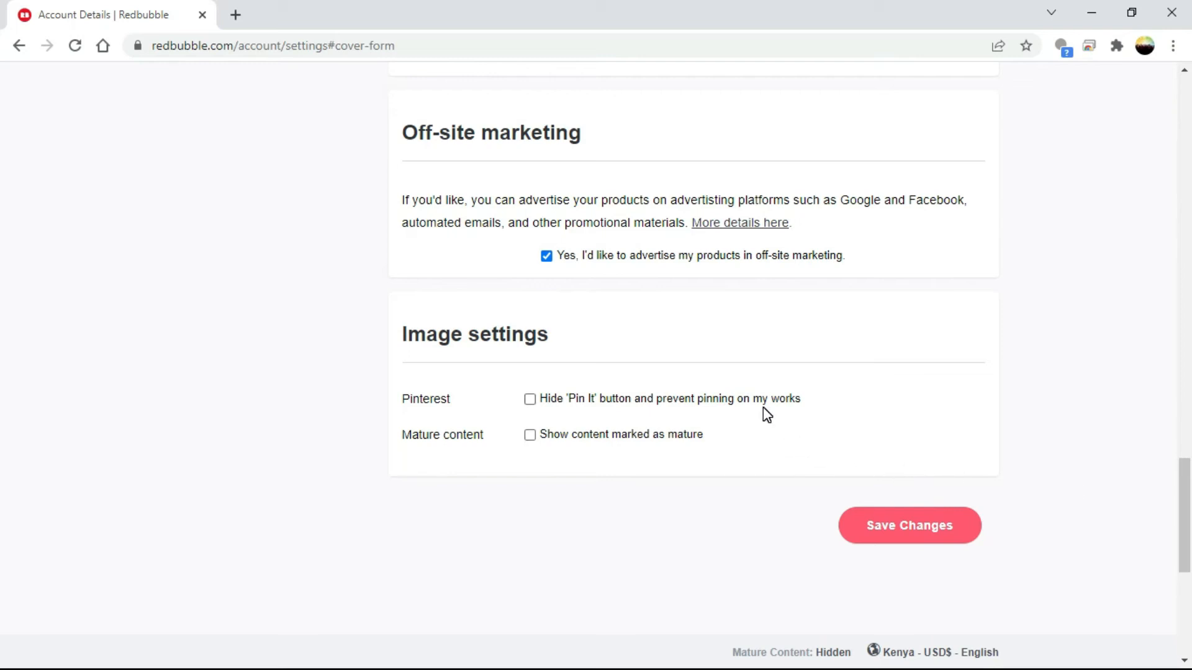
pyautogui.click(878, 513)
pyautogui.moveTo(1186, 532); pyautogui.dragTo(1178, 233)
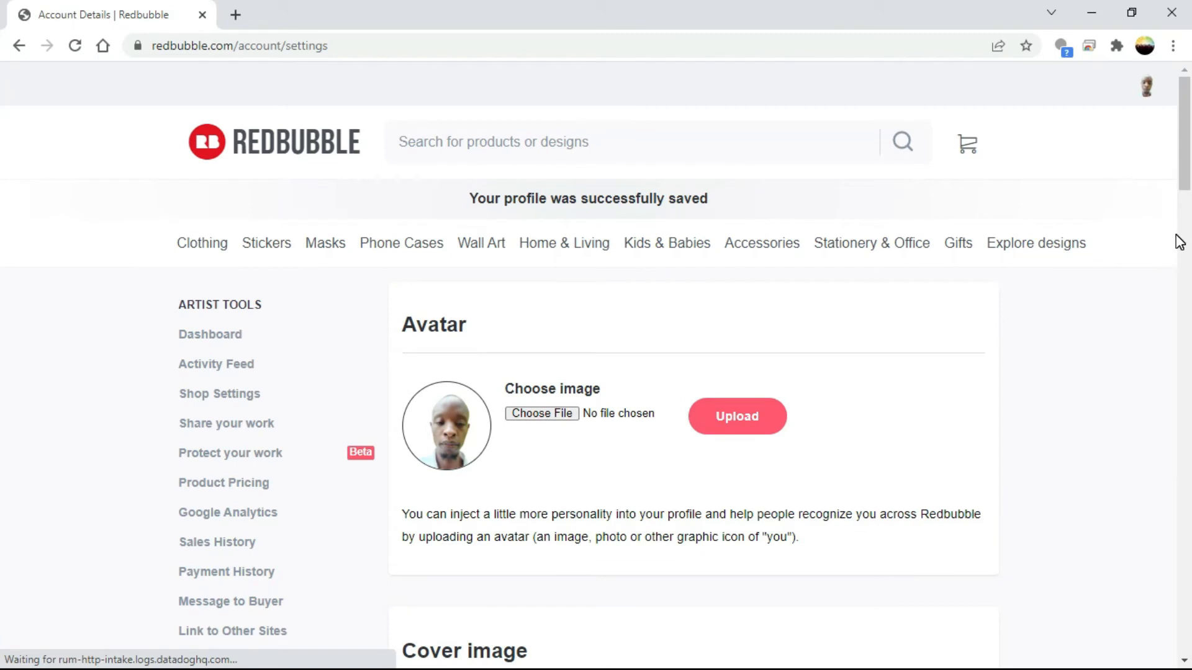
# Step: Open the shop settings and choose FUN as the featured collection
pyautogui.click(241, 397)
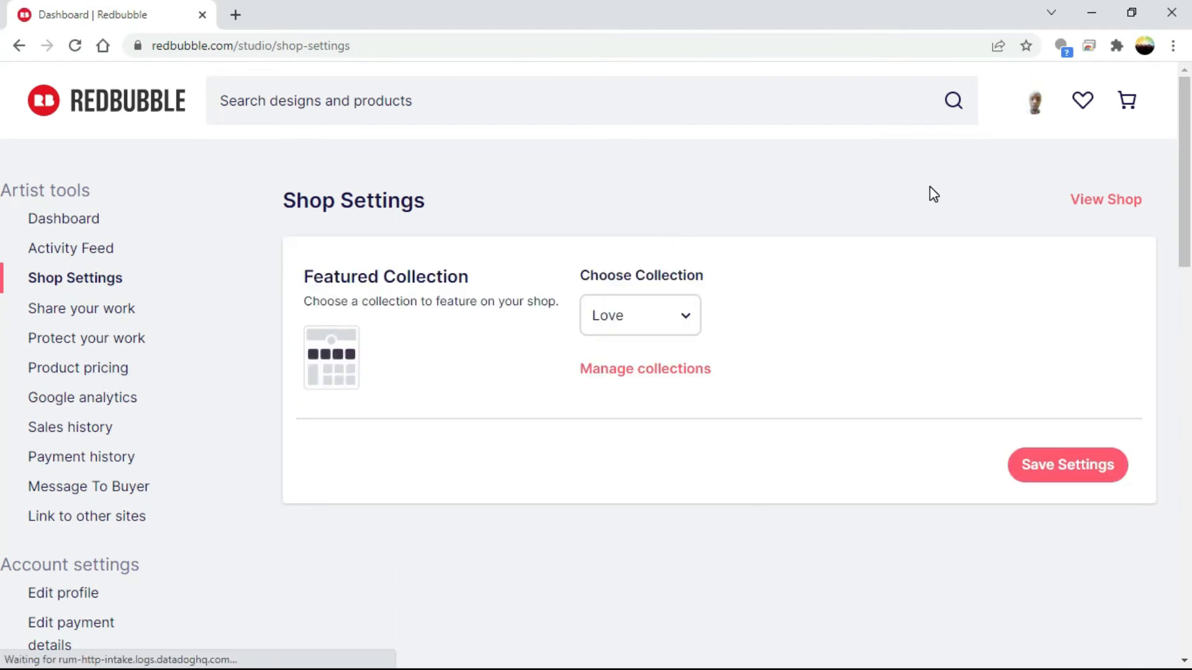
pyautogui.click(690, 320)
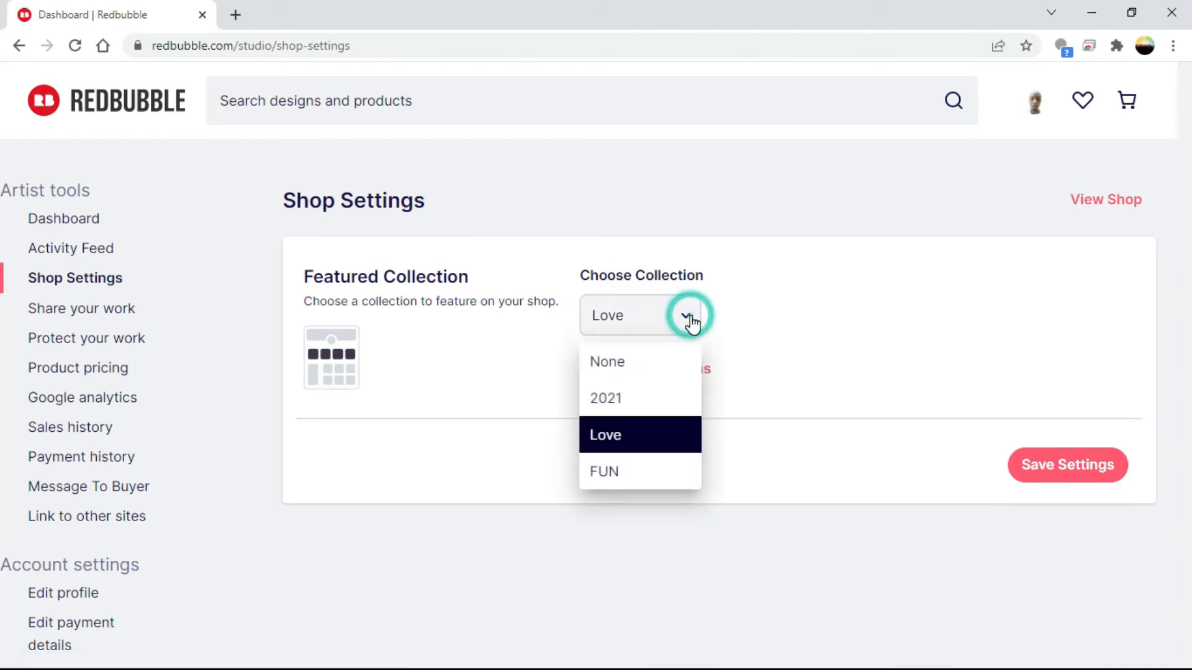
pyautogui.click(620, 473)
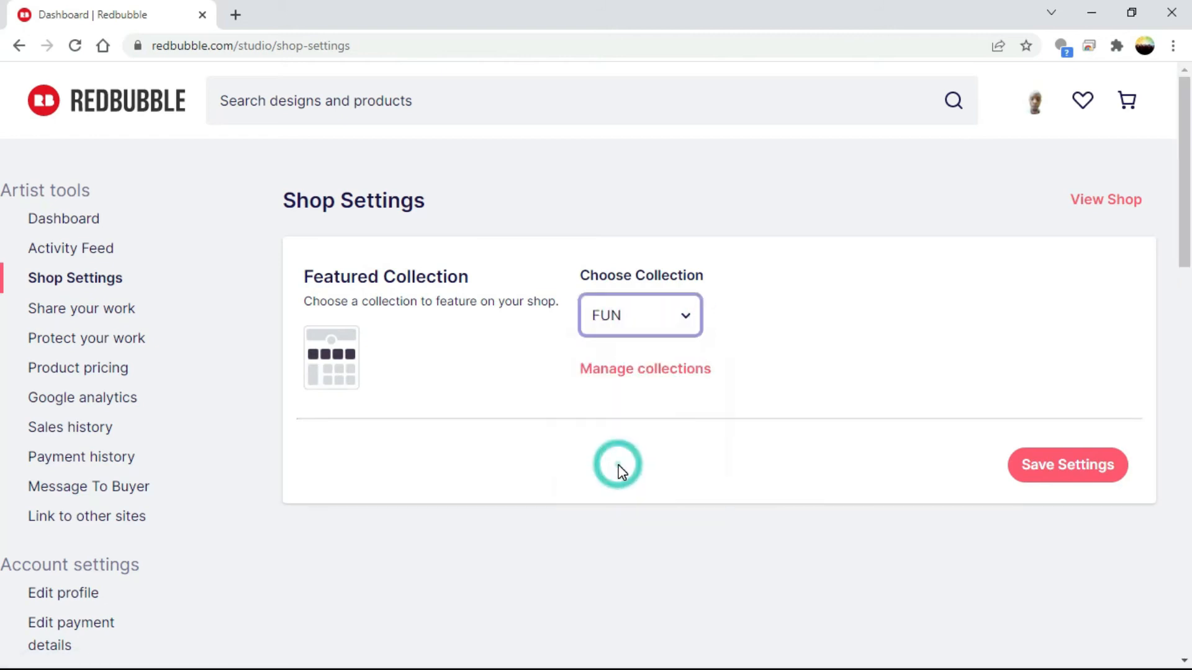
# Step: Switch the featured collection selection back to Love
pyautogui.click(676, 328)
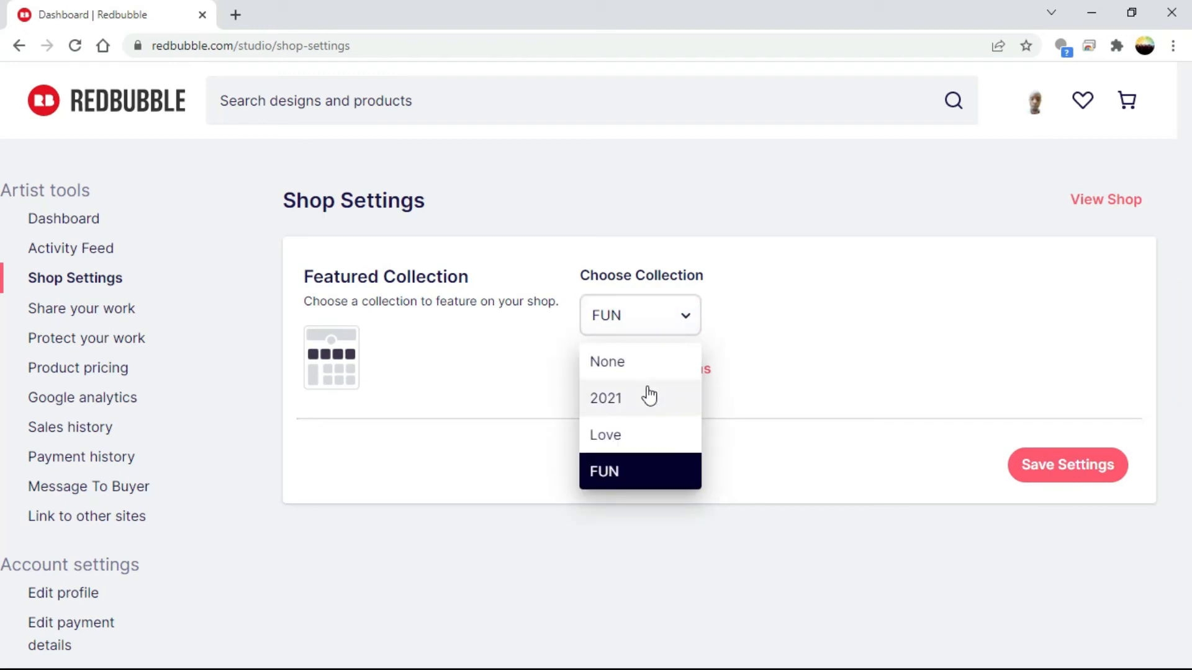
pyautogui.click(774, 315)
pyautogui.click(674, 333)
pyautogui.click(613, 432)
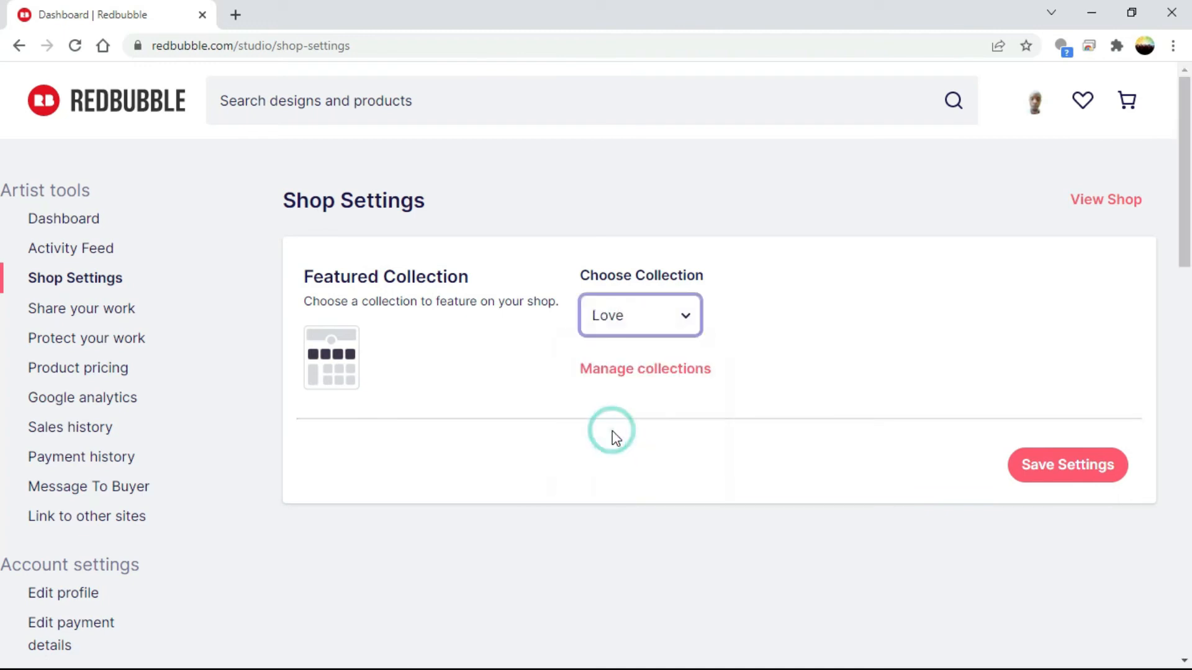
pyautogui.click(346, 377)
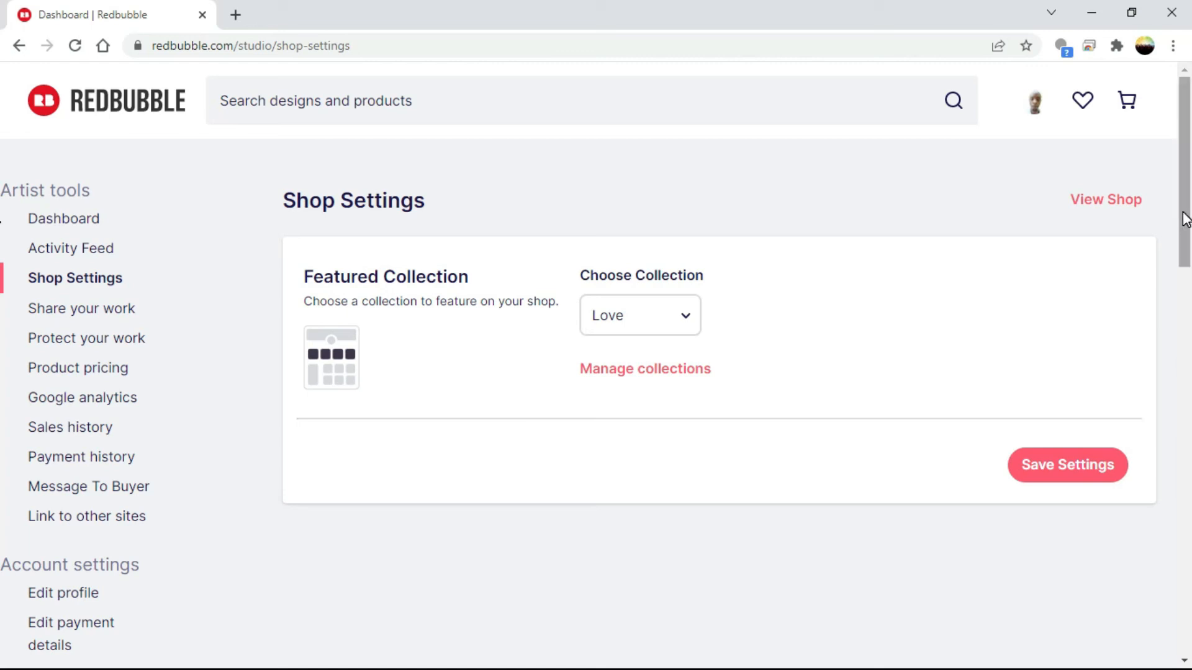
pyautogui.moveTo(1180, 208)
pyautogui.mouseDown()
pyautogui.moveTo(1173, 264)
pyautogui.moveTo(1186, 222)
pyautogui.mouseUp()
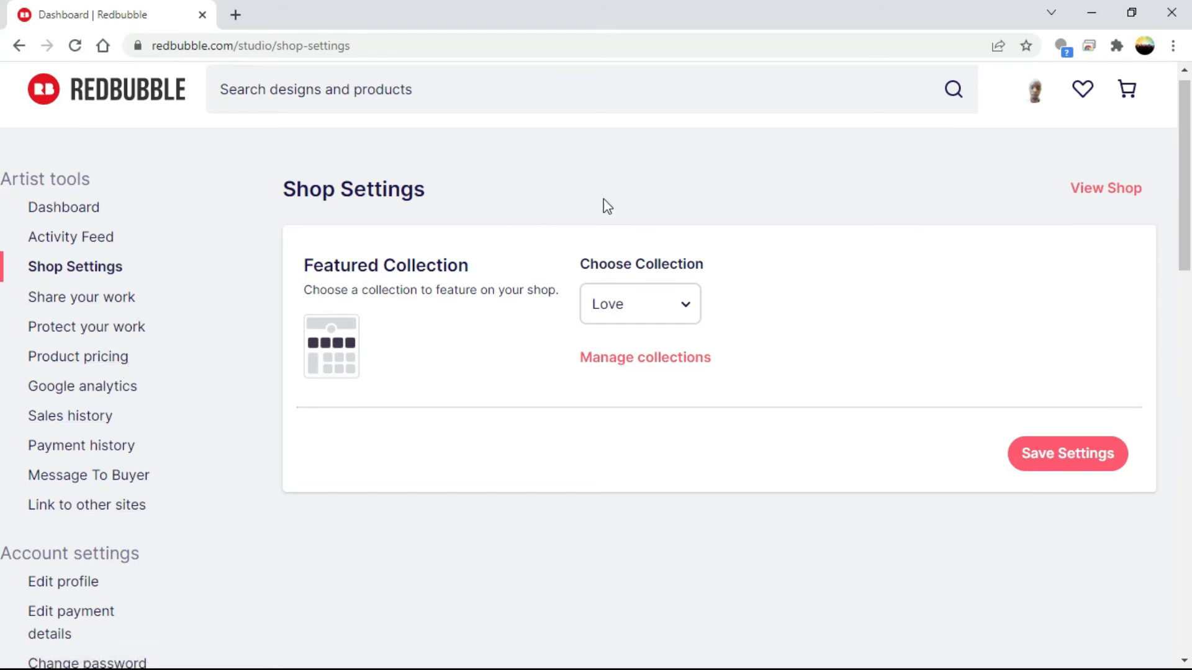
# Step: View the public shop page to check its cover image and featured section, and return to the shop settings
pyautogui.click(1116, 192)
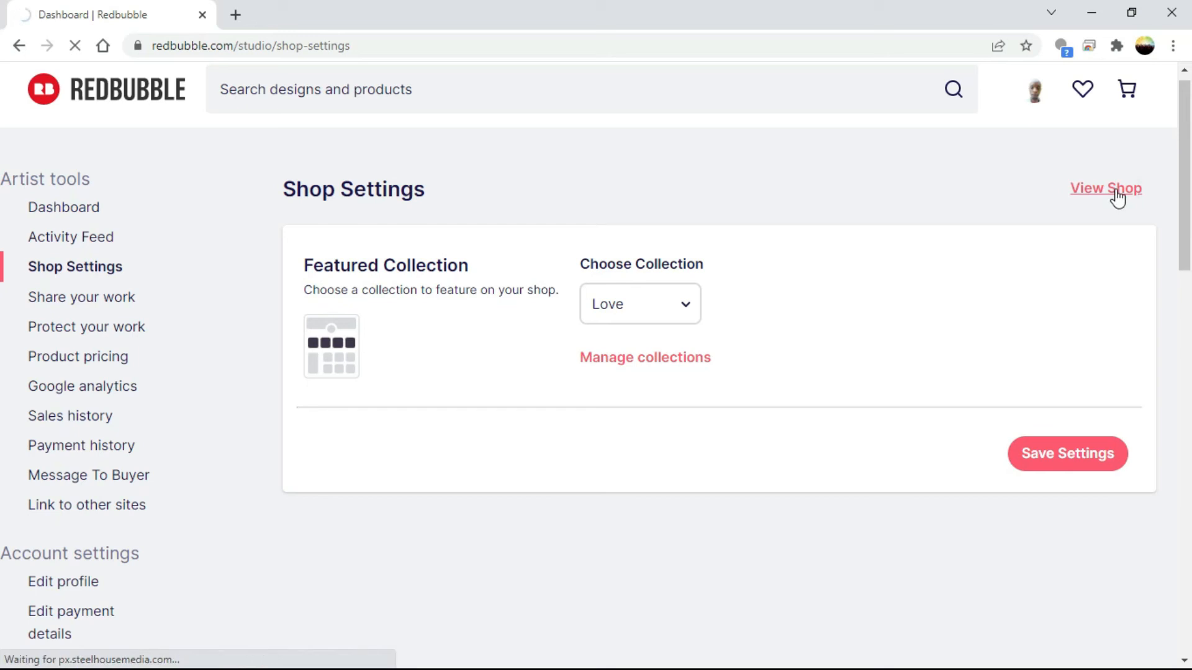
pyautogui.click(1104, 195)
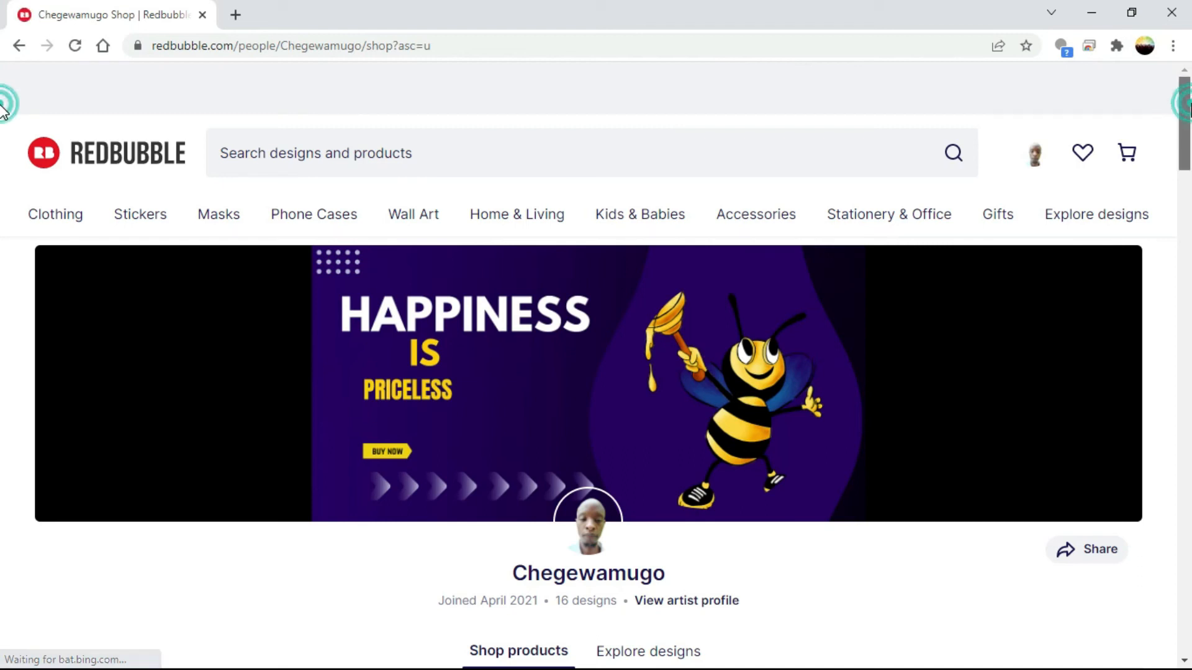
pyautogui.scroll(-3, 2, 125)
pyautogui.moveTo(1187, 130); pyautogui.dragTo(1164, 90)
pyautogui.click(20, 46)
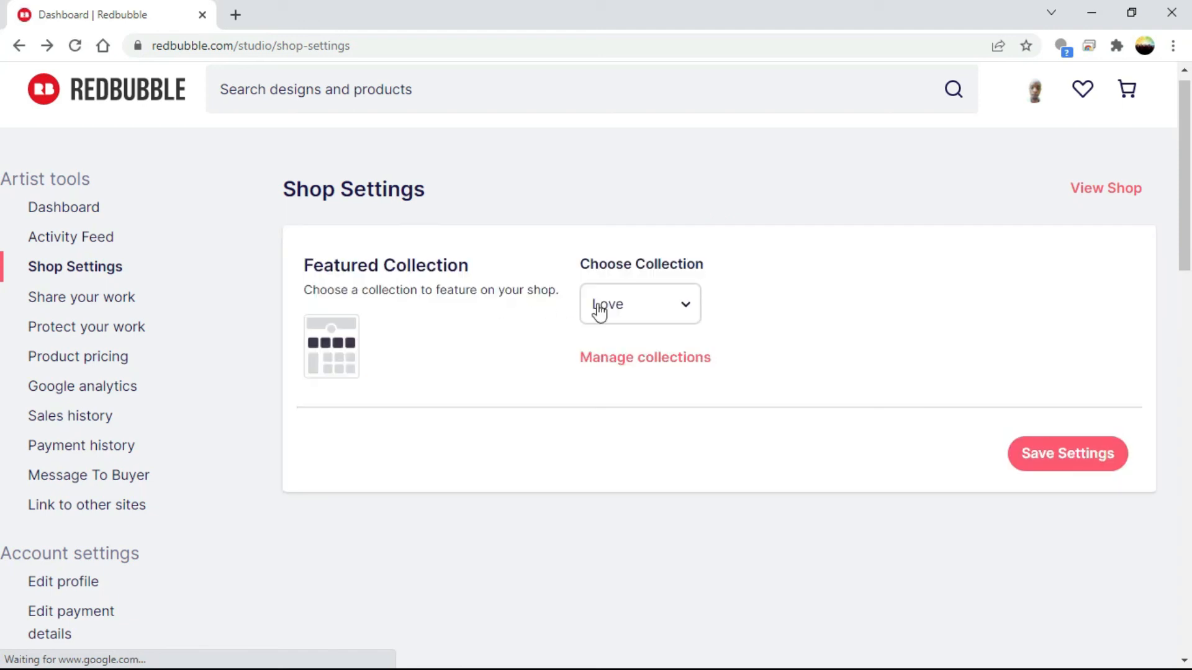
# Step: Set the shop's featured collection to FUN and save the shop settings
pyautogui.click(679, 317)
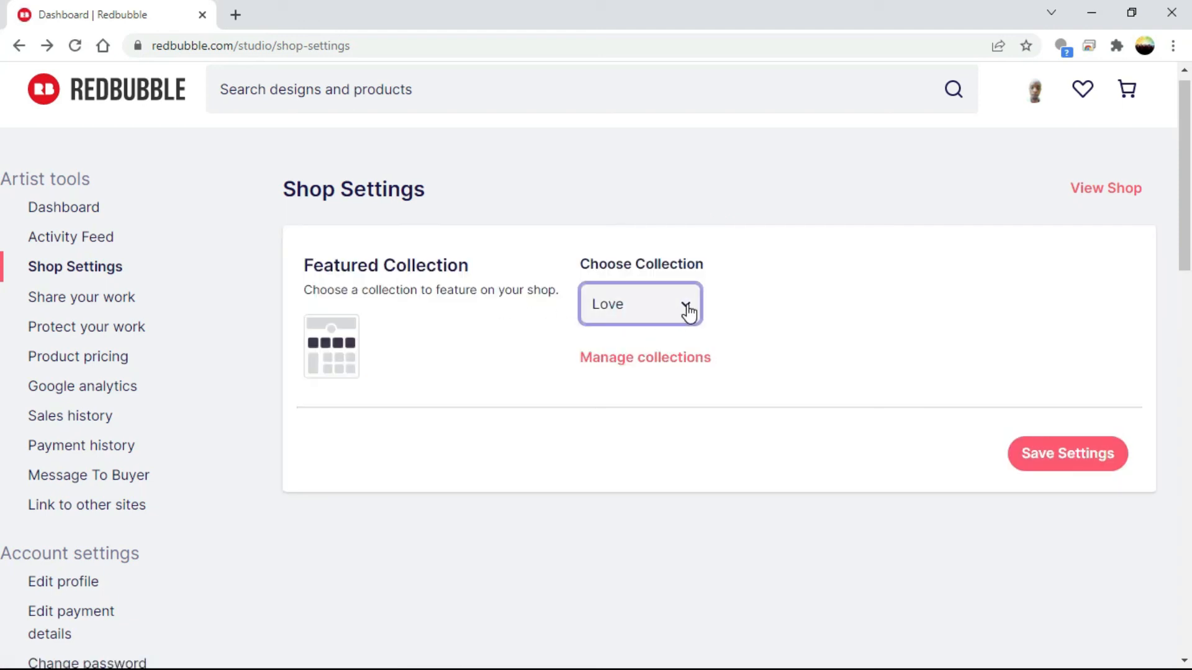
pyautogui.click(620, 462)
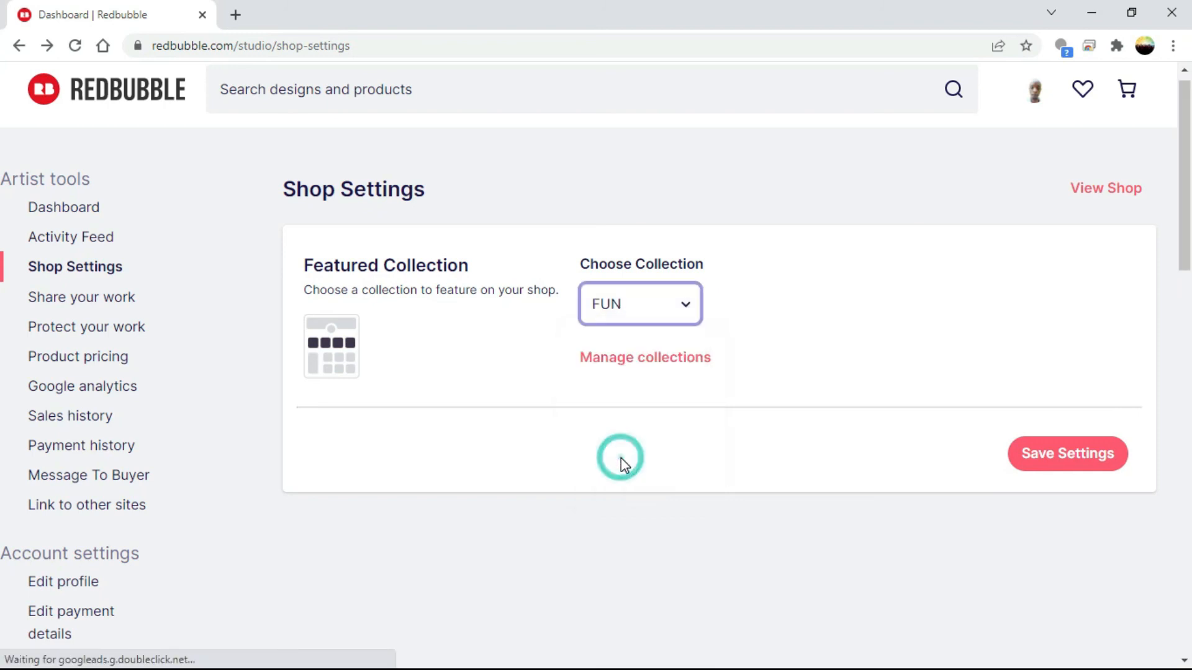
pyautogui.click(1043, 472)
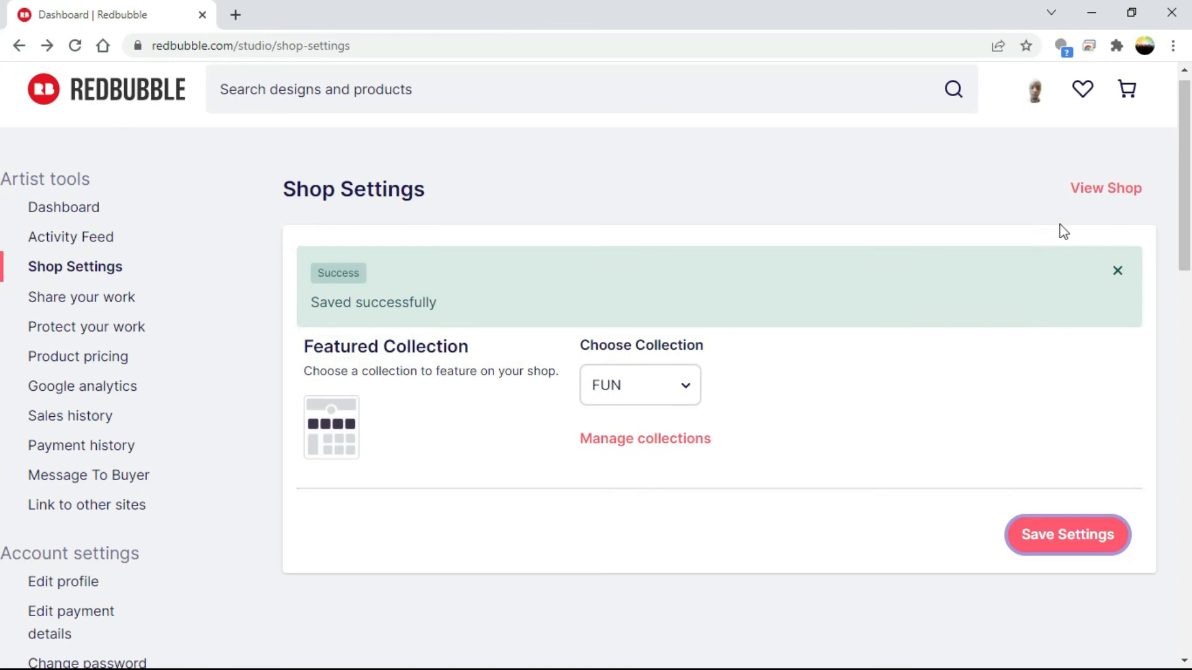
# Step: View the public shop page and examine the featured collection, the collections list, the About section and the cover image
pyautogui.click(1091, 192)
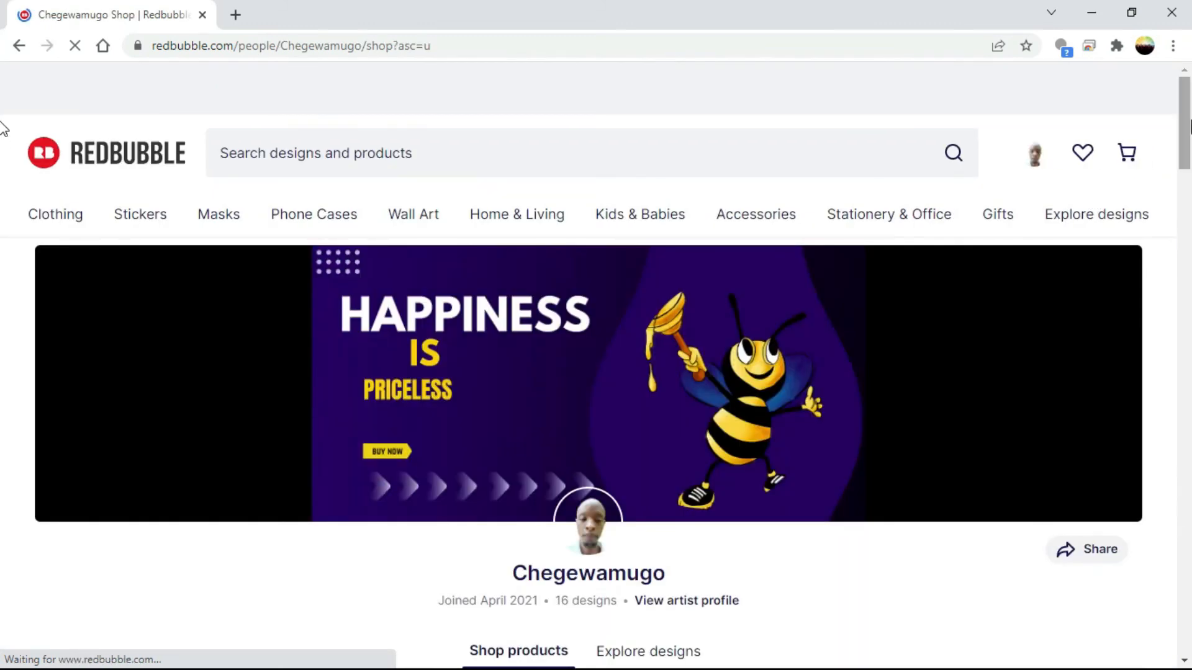
pyautogui.moveTo(1187, 105); pyautogui.dragTo(1152, 188)
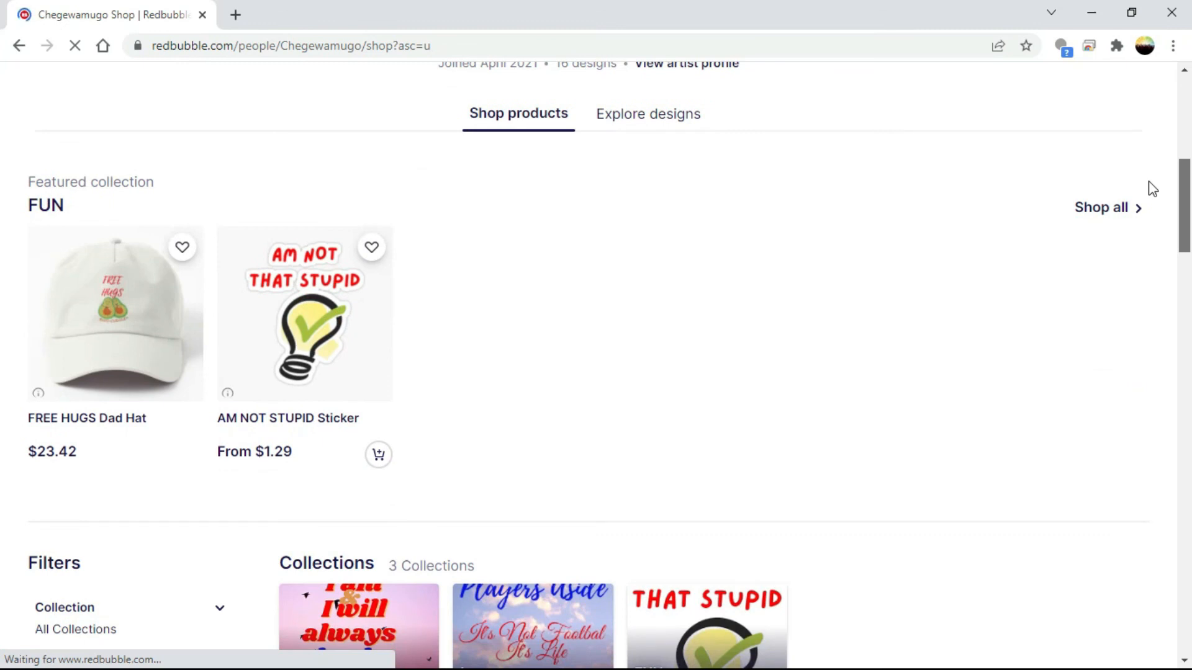
pyautogui.scroll(-2, 1149, 186)
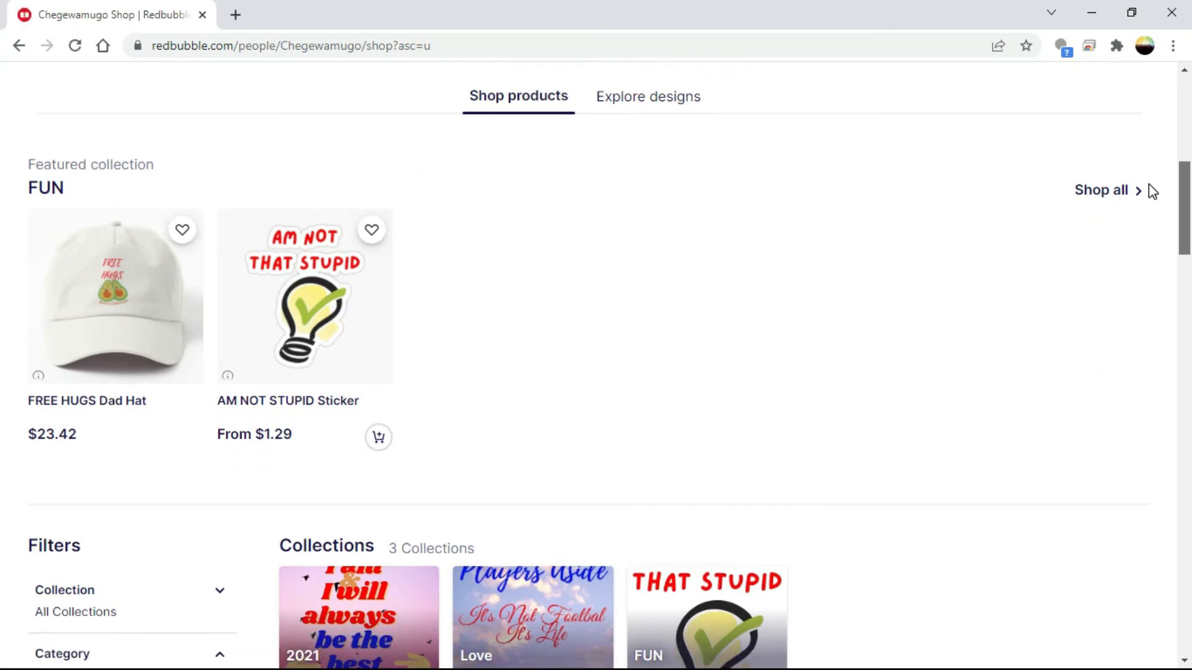
pyautogui.scroll(-20, 1140, 211)
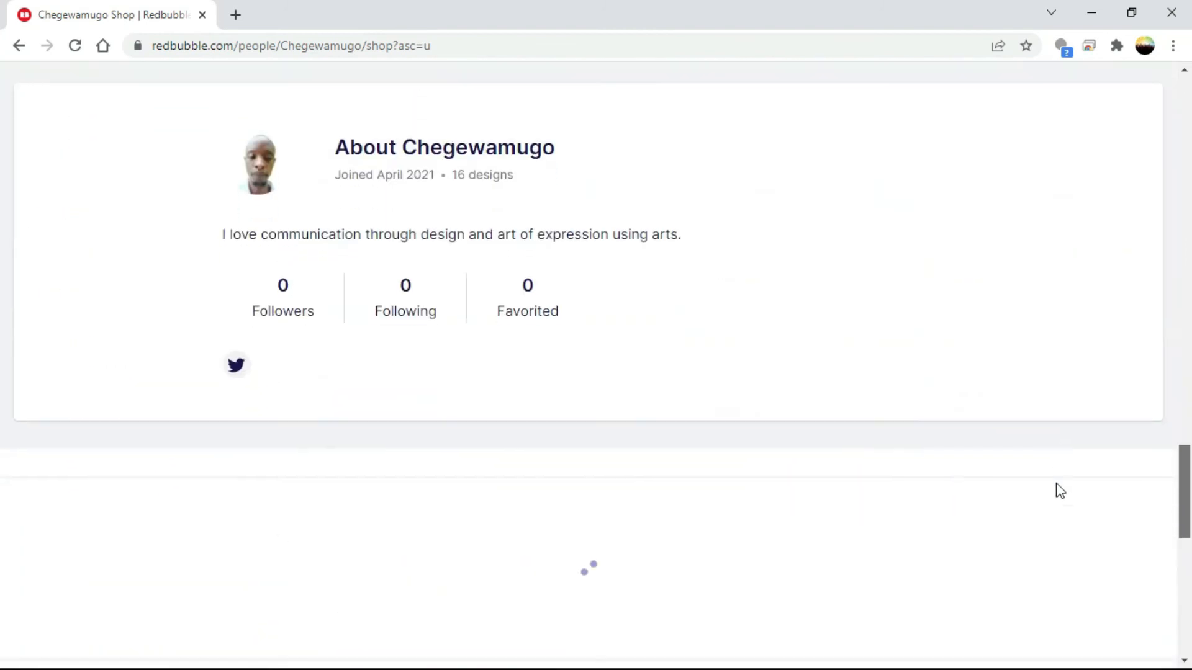
pyautogui.moveTo(1056, 484); pyautogui.dragTo(1189, 180)
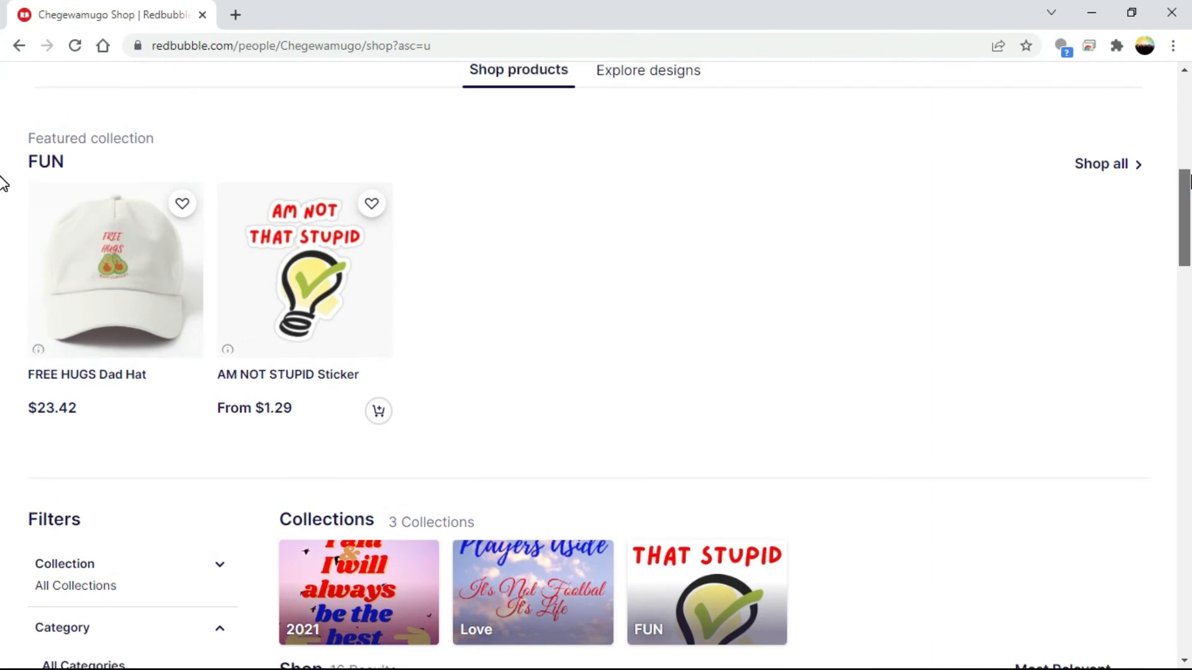
pyautogui.moveTo(1189, 180); pyautogui.dragTo(3, 6)
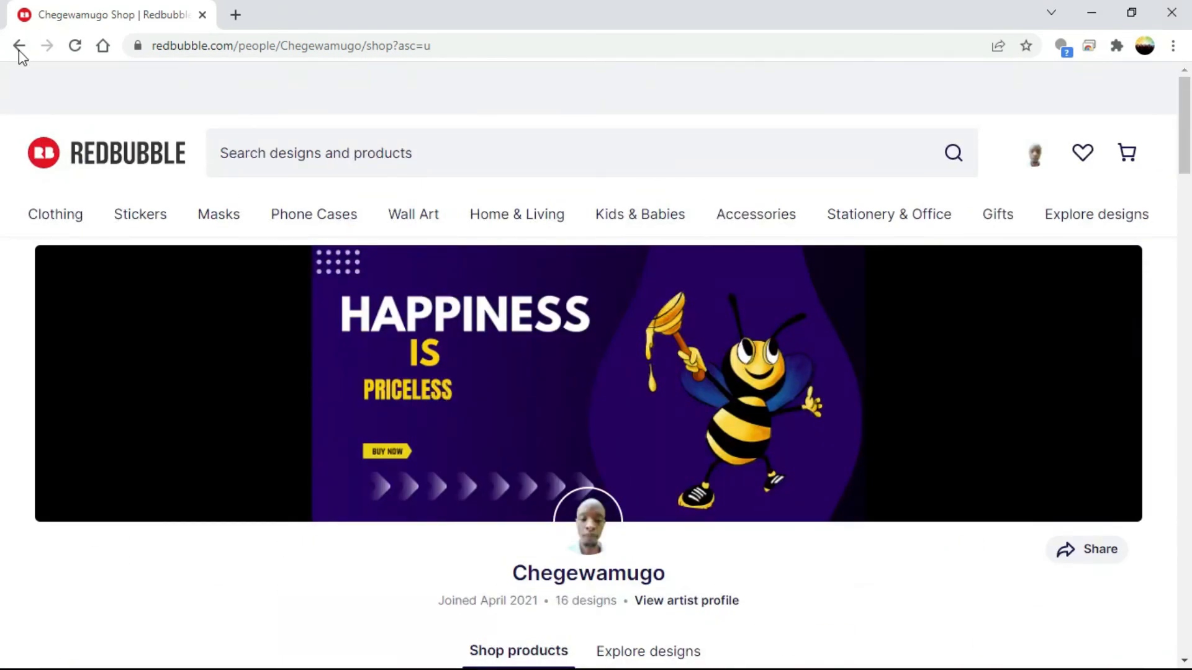